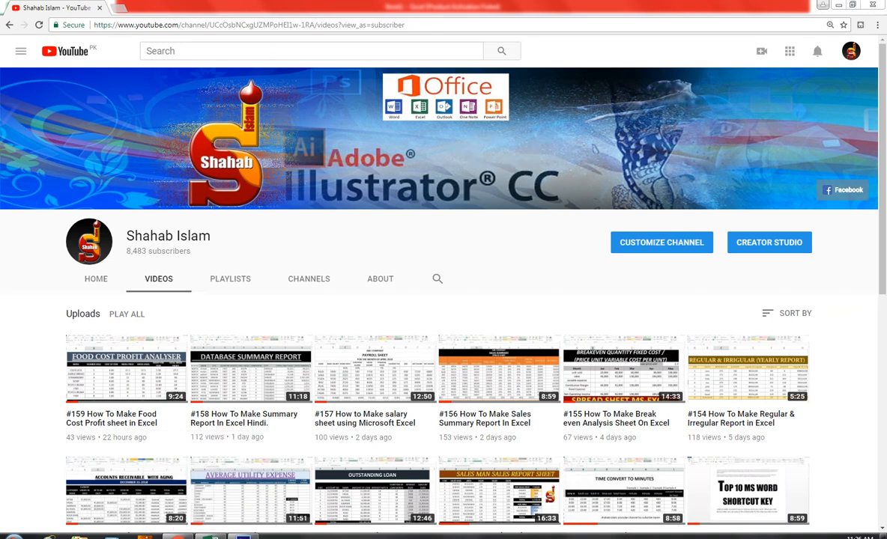
# Step: Switch from the browser to the blank Book1 workbook in Excel
pyautogui.click(210, 536)
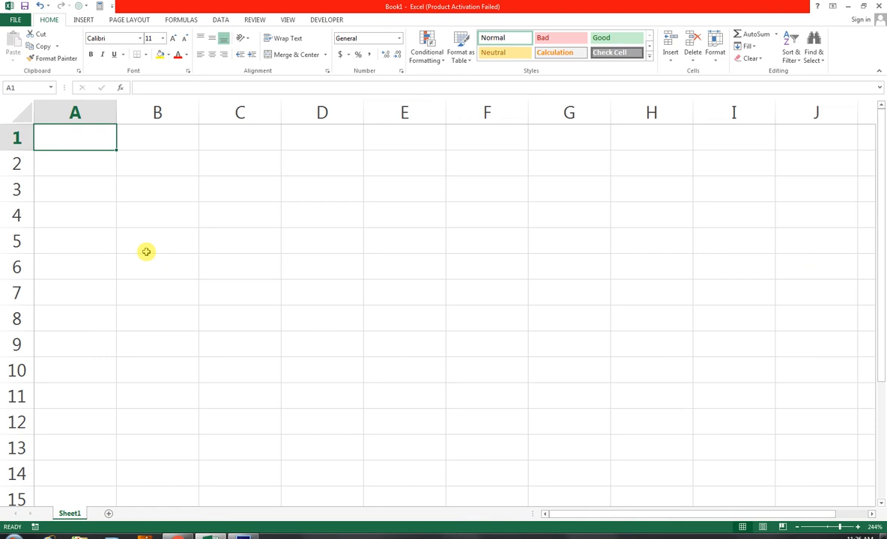
pyautogui.write('compnay')
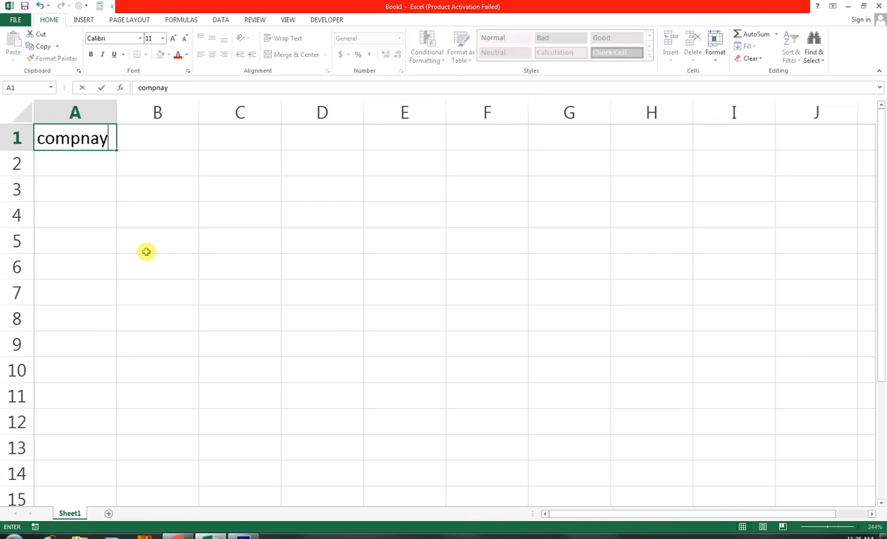
pyautogui.press('BackSpace')
pyautogui.press('BackSpace')
pyautogui.press('BackSpace')
pyautogui.press('BackSpace')
pyautogui.press('BackSpace')
pyautogui.press('BackSpace')
pyautogui.press('BackSpace')
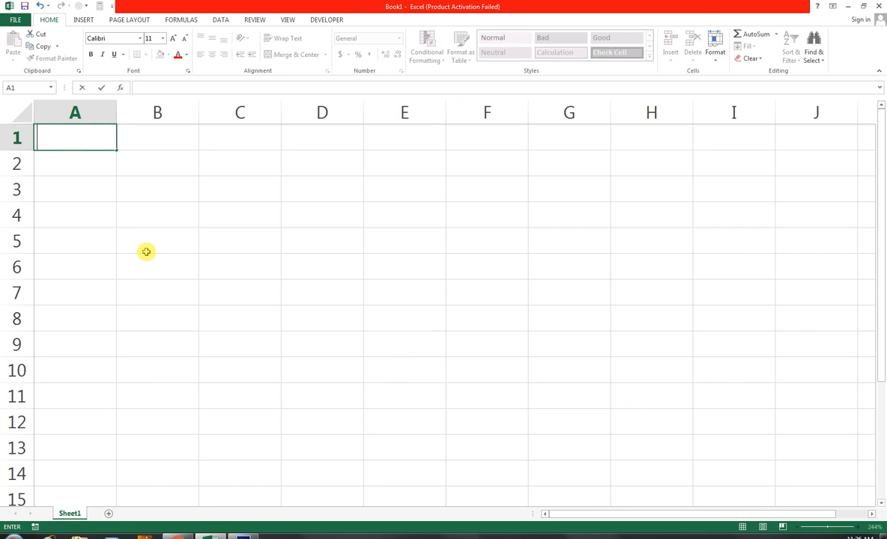
pyautogui.press('Escape')
# Step: Enter the column headers COMPANY NAME in A4 and PER DOZEN in B4
pyautogui.press('Down')
pyautogui.press('Down')
pyautogui.press('Down')
pyautogui.write('COMPA')
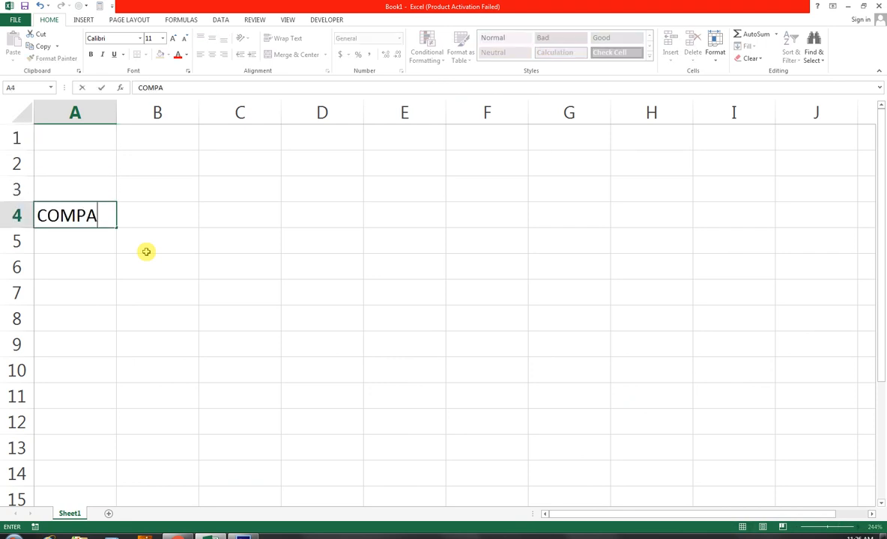
pyautogui.press('BackSpace')
pyautogui.write('ANY NAME')
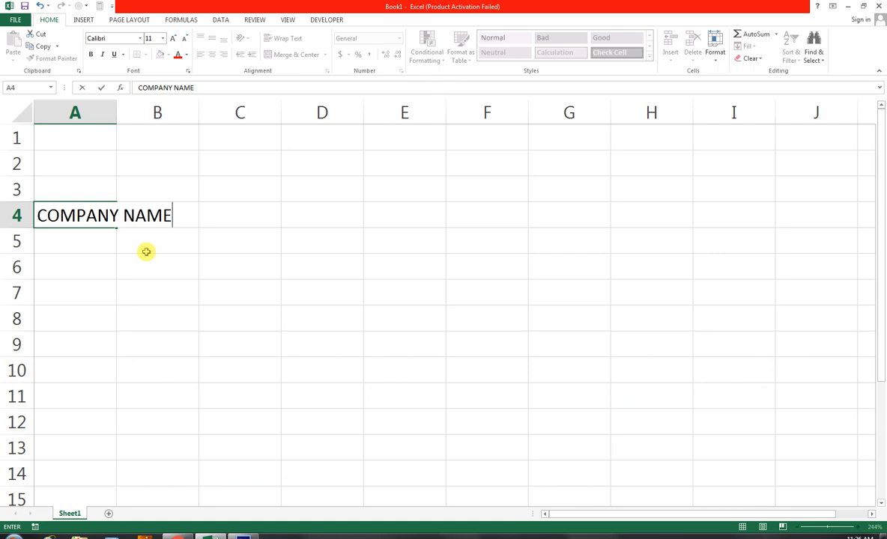
pyautogui.press('Tab')
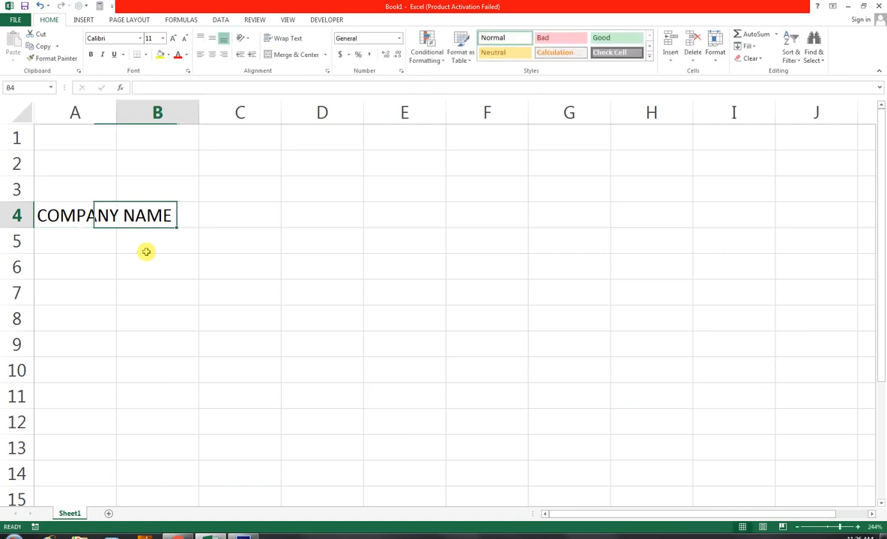
pyautogui.write('PER DO')
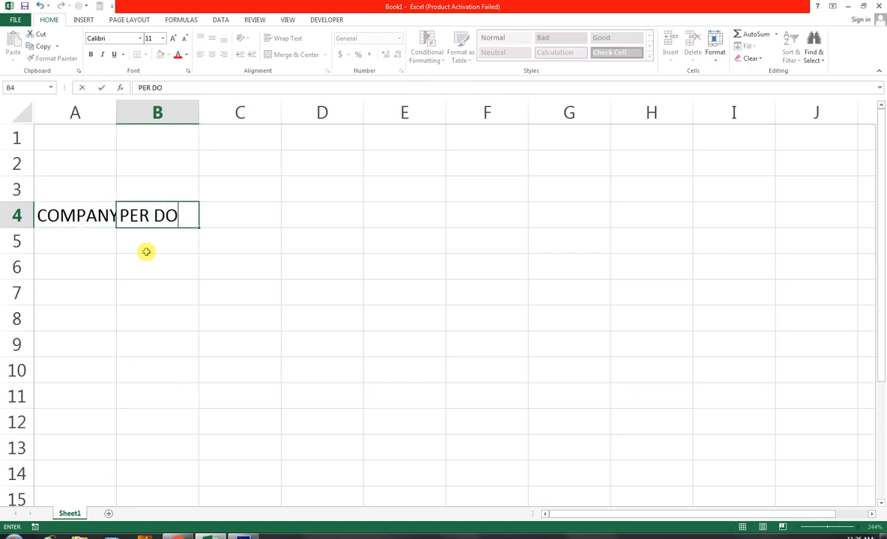
pyautogui.write('ZEN')
pyautogui.press('Tab')
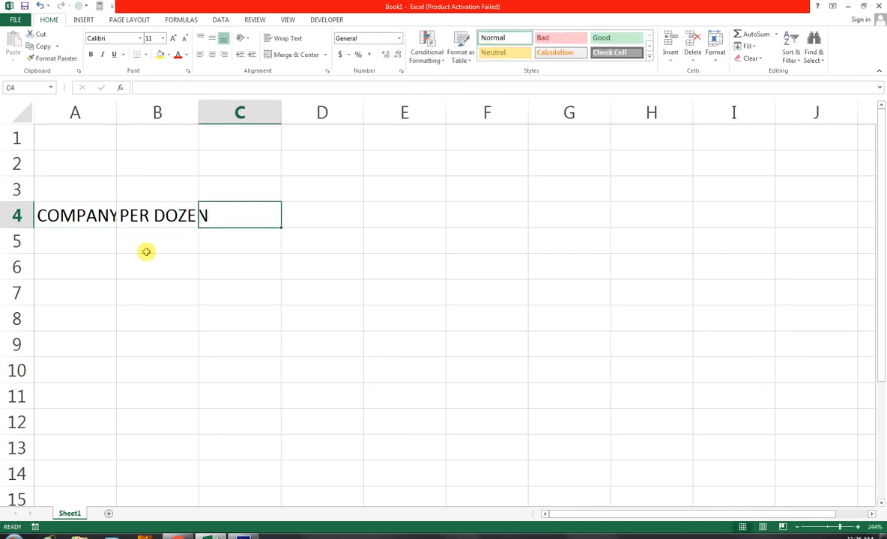
# Step: Add the headers DOZEN, AMOUNT and ROUND in C4:E4, and autofit column A to its header text
pyautogui.write('DOZEN')
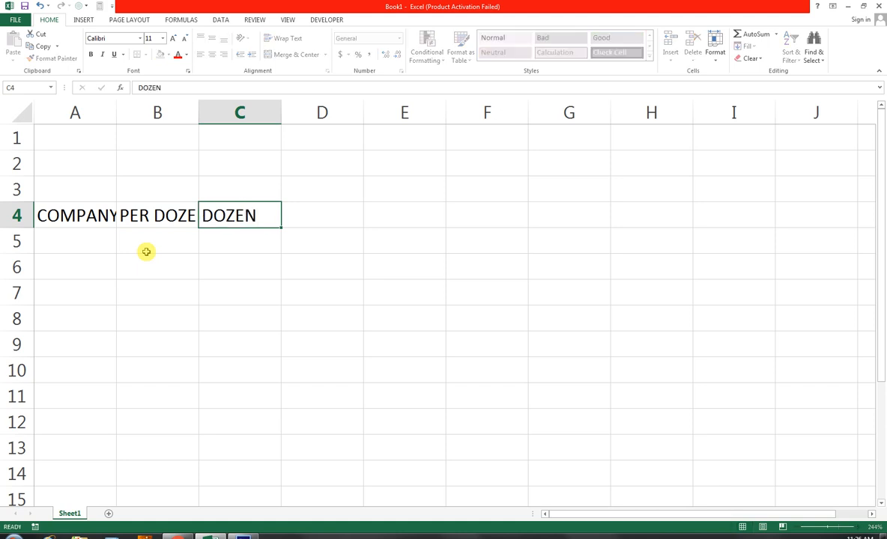
pyautogui.press('Tab')
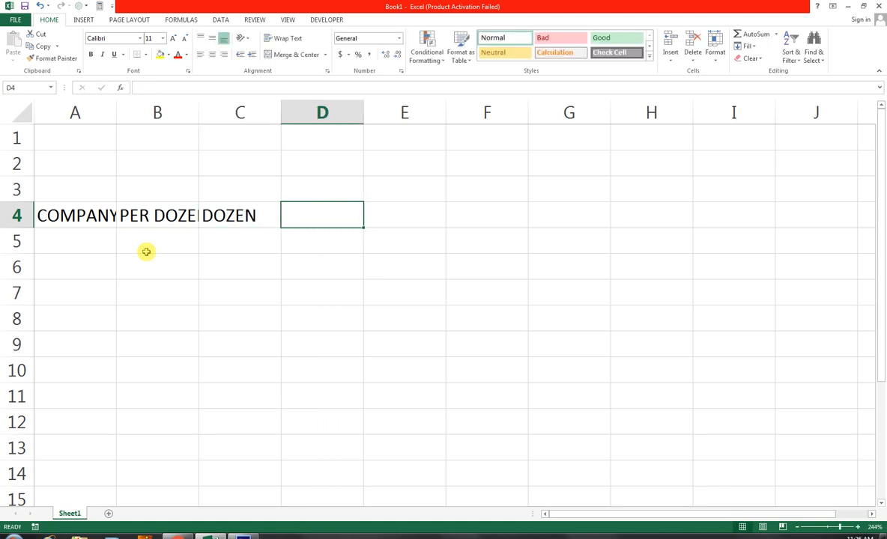
pyautogui.write('AMOUNT')
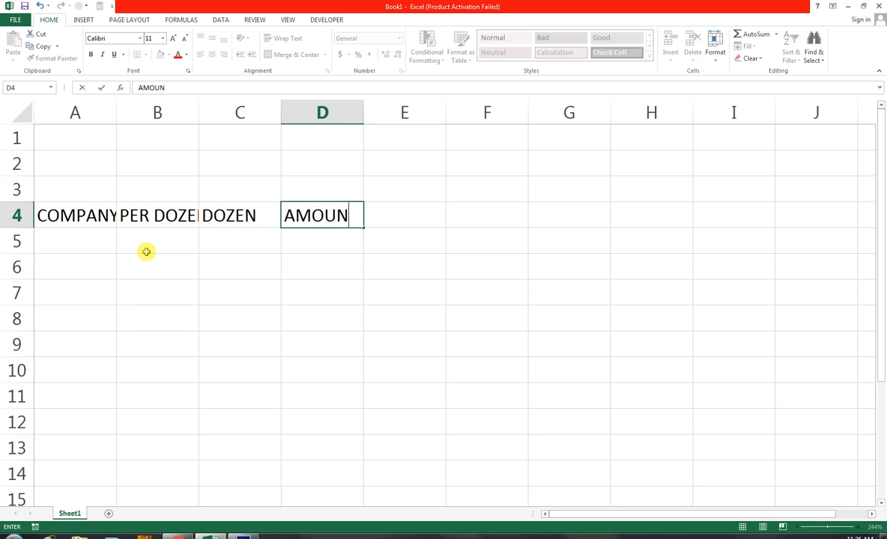
pyautogui.press('Tab')
pyautogui.write('ROUND')
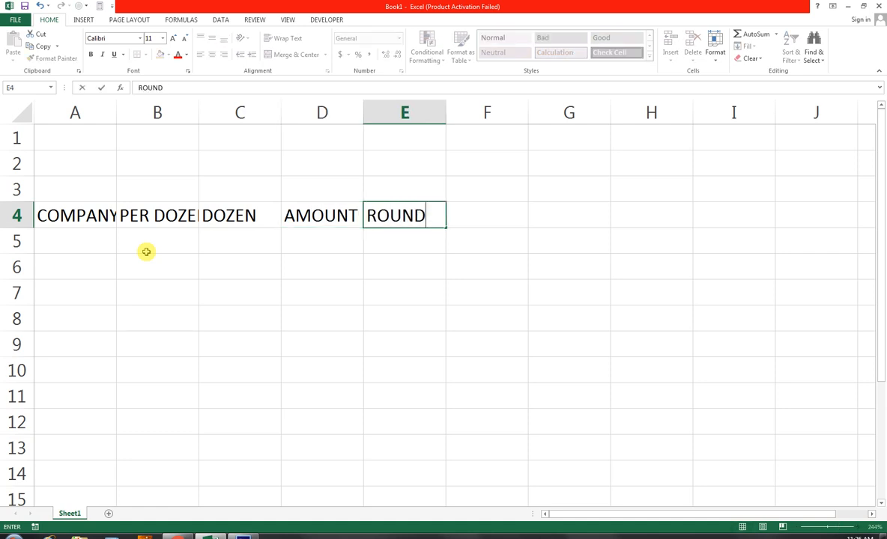
pyautogui.press('Tab')
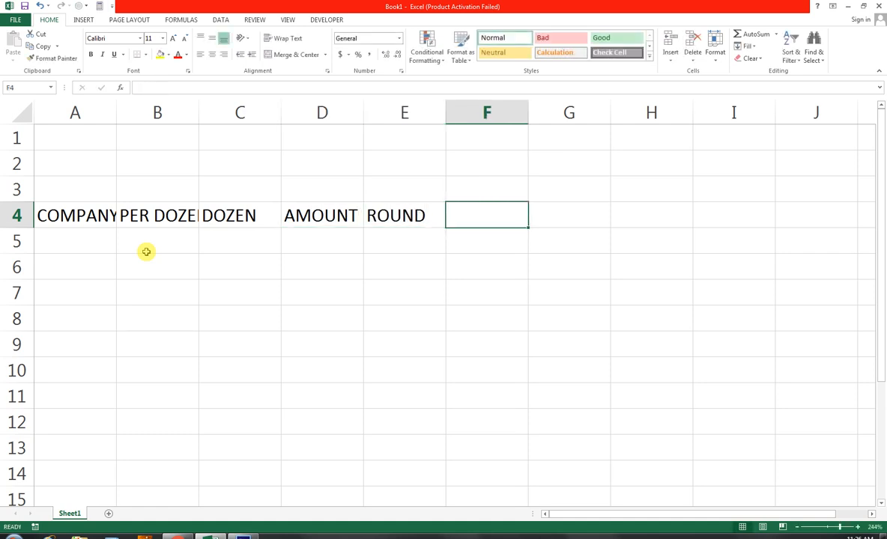
pyautogui.doubleClick(117, 104)
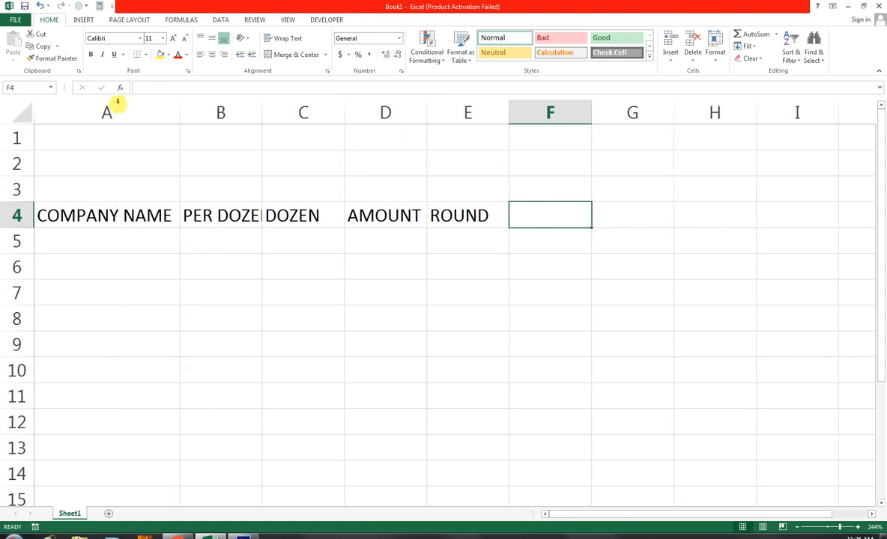
# Step: Enter the company names AL-HAMD TRADERS in A6 and AL- QAZIM COMPANY in A7
pyautogui.click(105, 269)
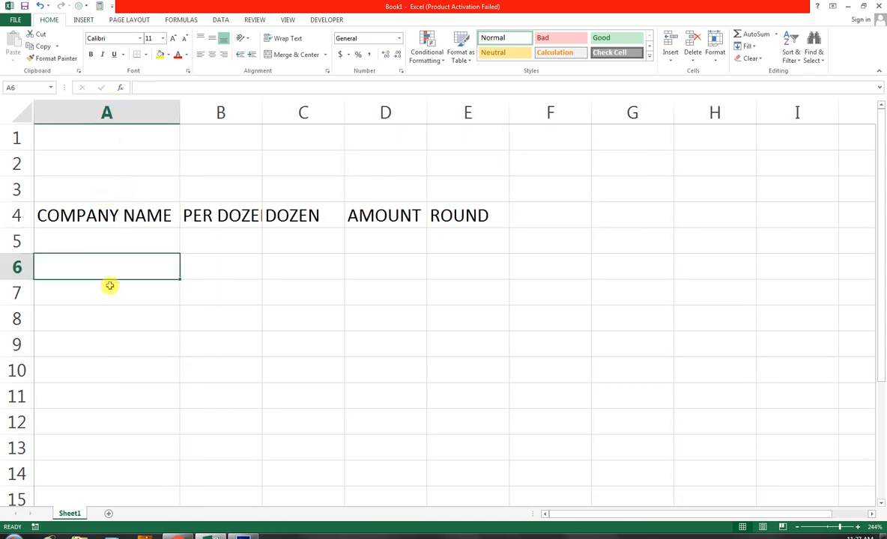
pyautogui.write('AL-HAMD')
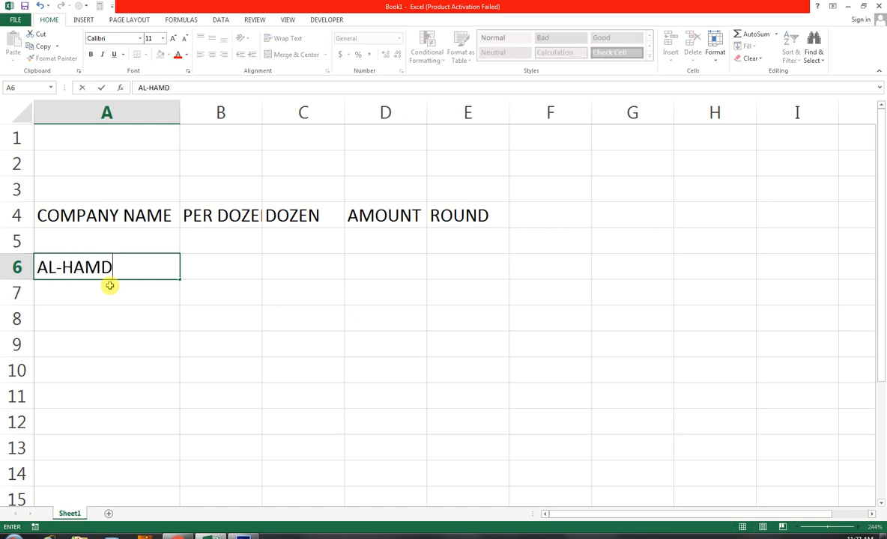
pyautogui.write(' TRADE')
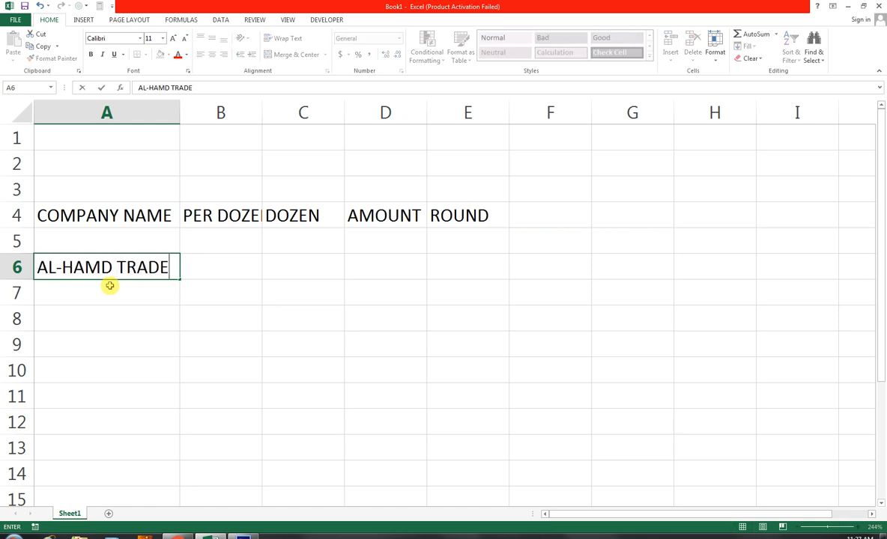
pyautogui.write('RS')
pyautogui.press('Return')
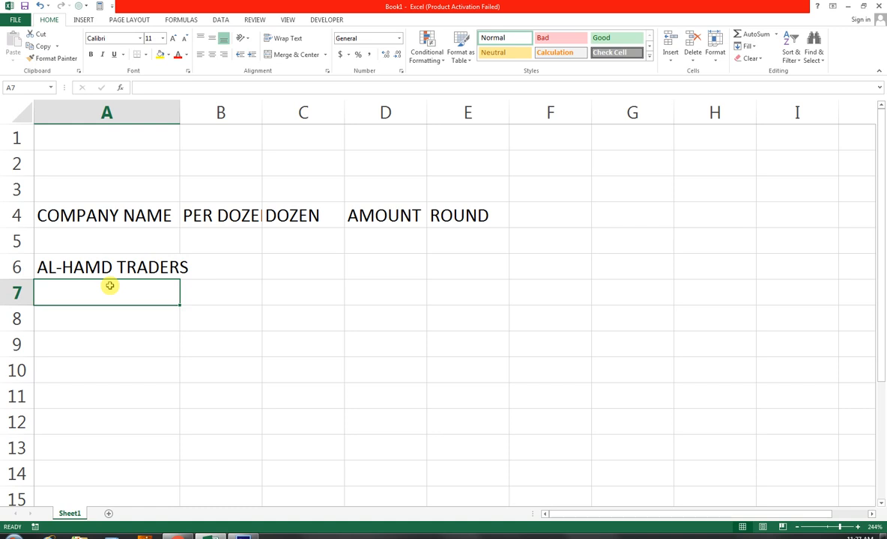
pyautogui.write('AL-')
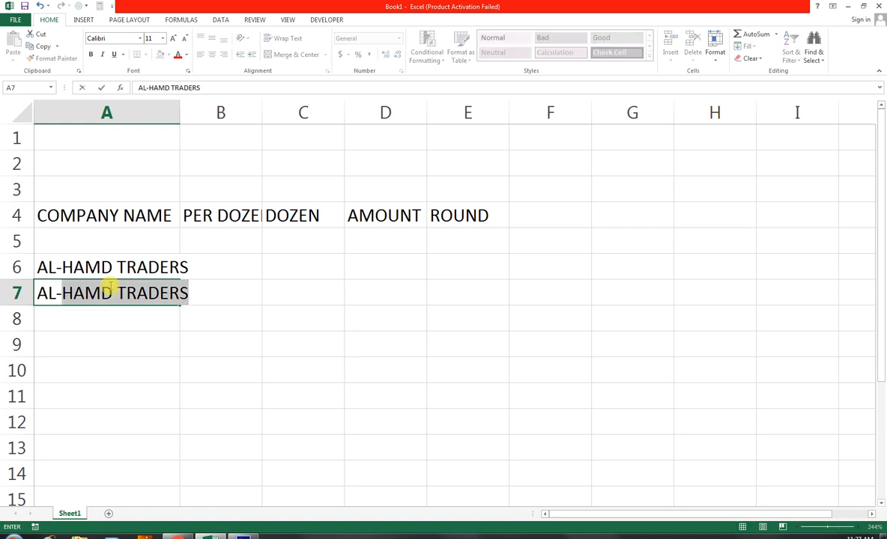
pyautogui.write(' QA')
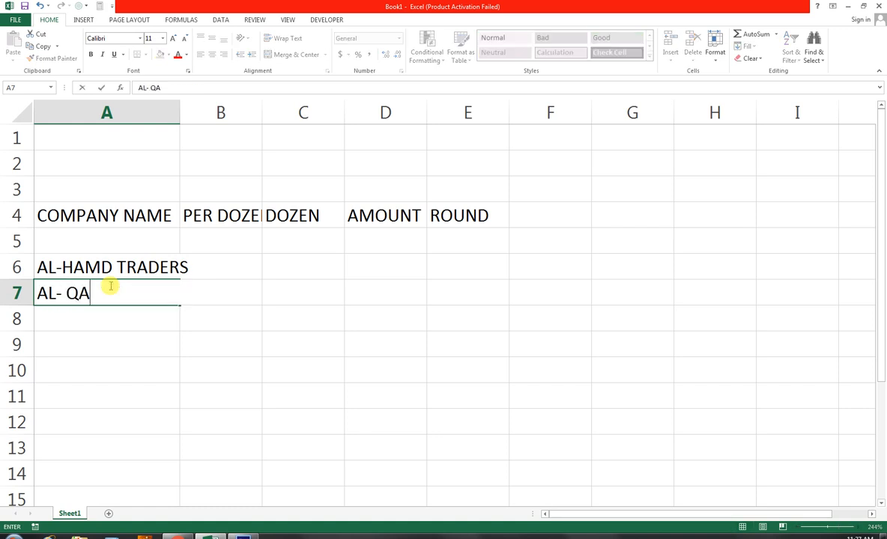
pyautogui.write('ZIM COMPANY')
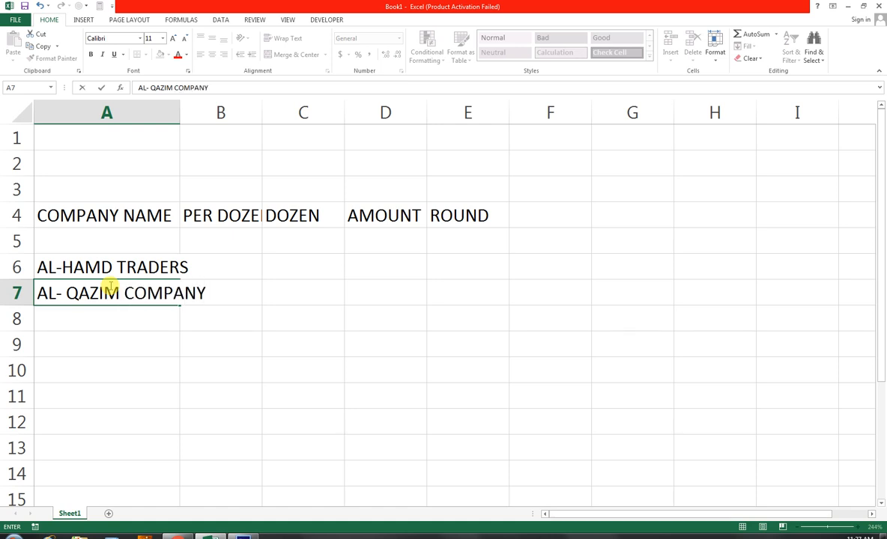
pyautogui.press('Return')
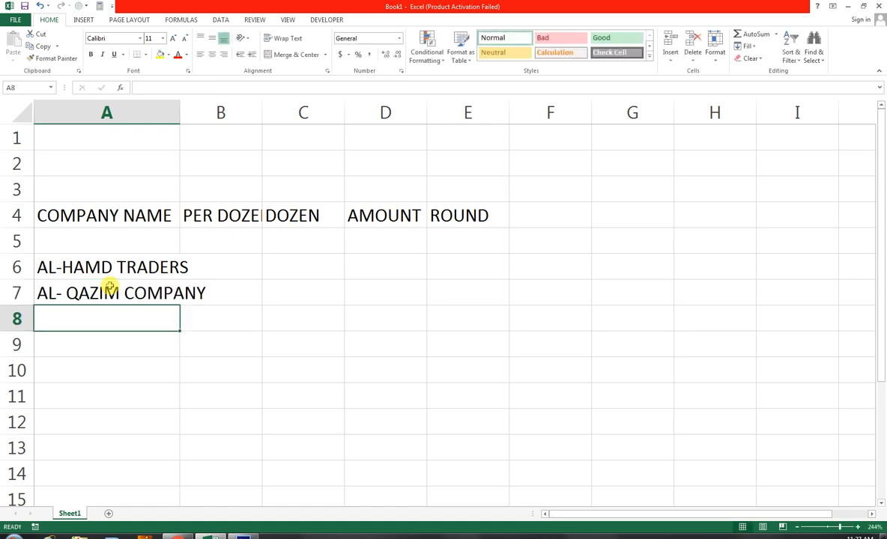
# Step: Enter ALI BROTHER COMPANY as the third company name in A8
pyautogui.write('ALI')
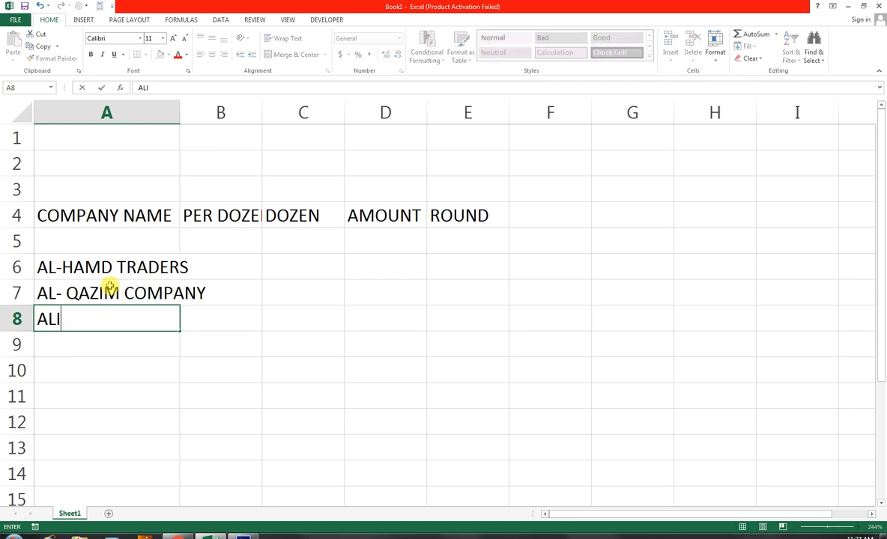
pyautogui.write(' BRTO')
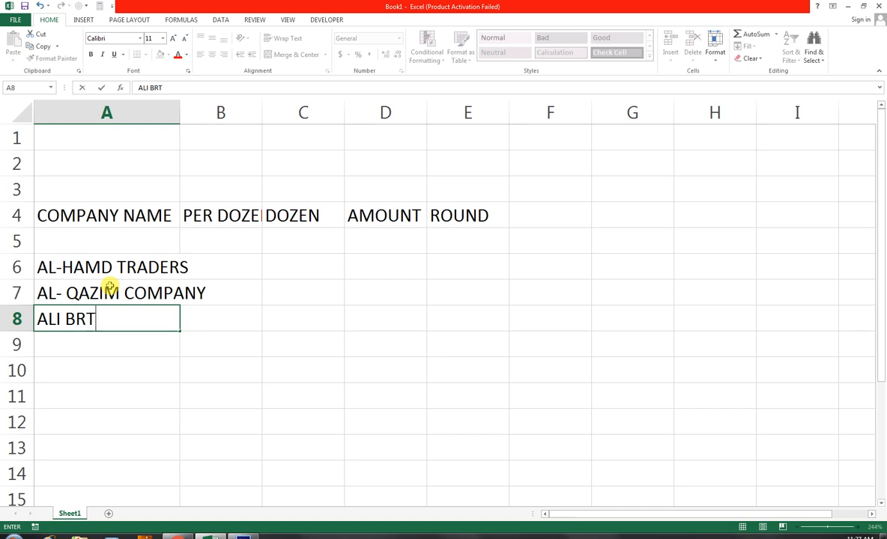
pyautogui.press('BackSpace')
pyautogui.press('BackSpace')
pyautogui.write('OTHER COMPA')
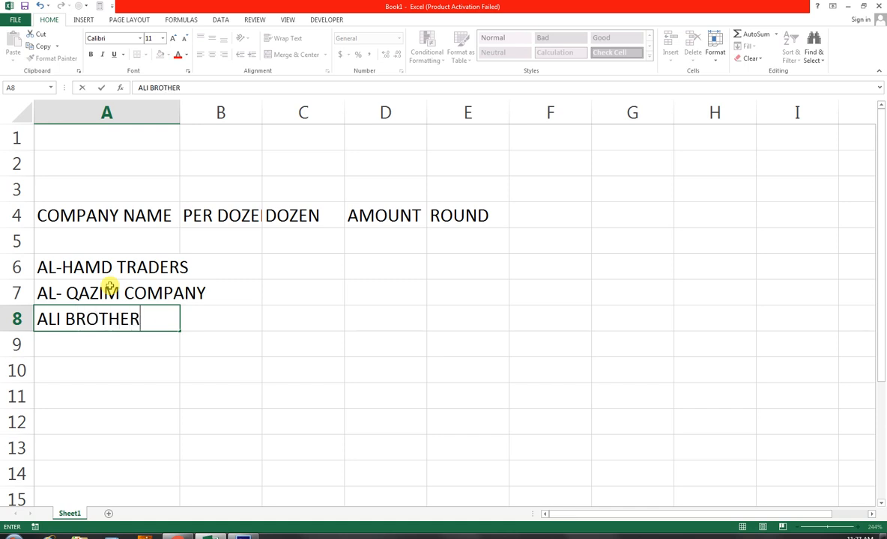
pyautogui.write('NY')
pyautogui.press('Return')
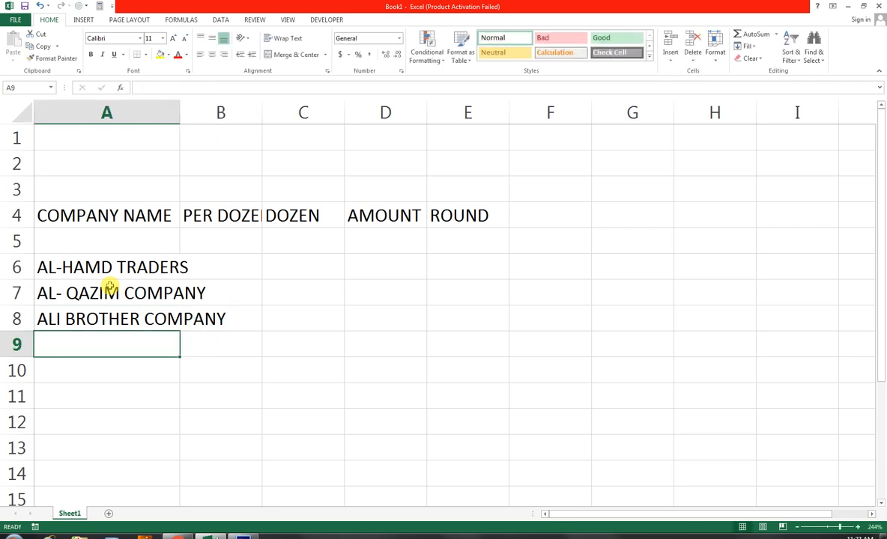
# Step: Enter the company names ANSAR COMPANY in A9 and ARIF COMPANY in A10
pyautogui.write('ANSAR COMP')
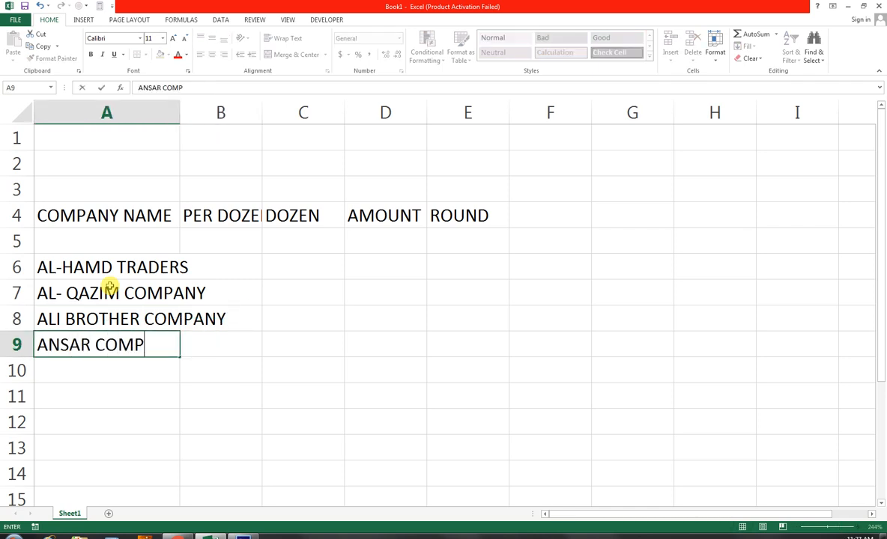
pyautogui.write('ANY')
pyautogui.press('Return')
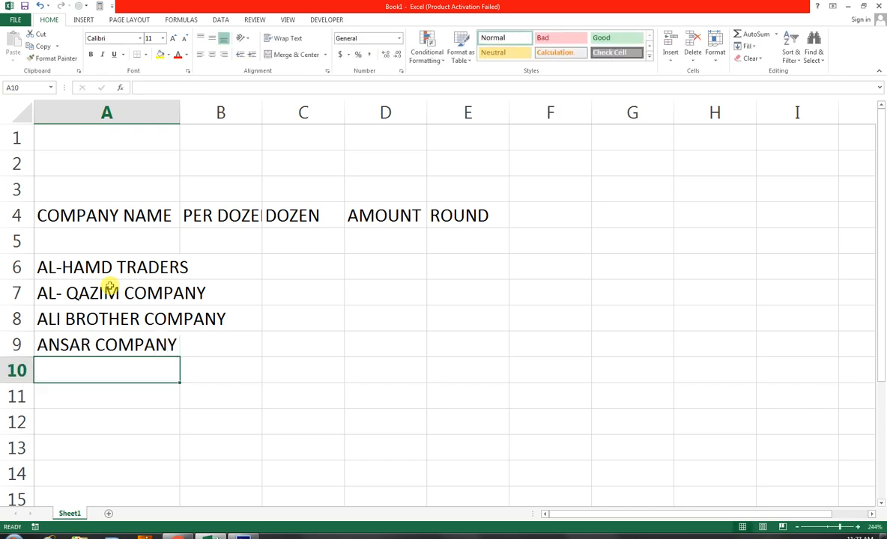
pyautogui.write('ARI')
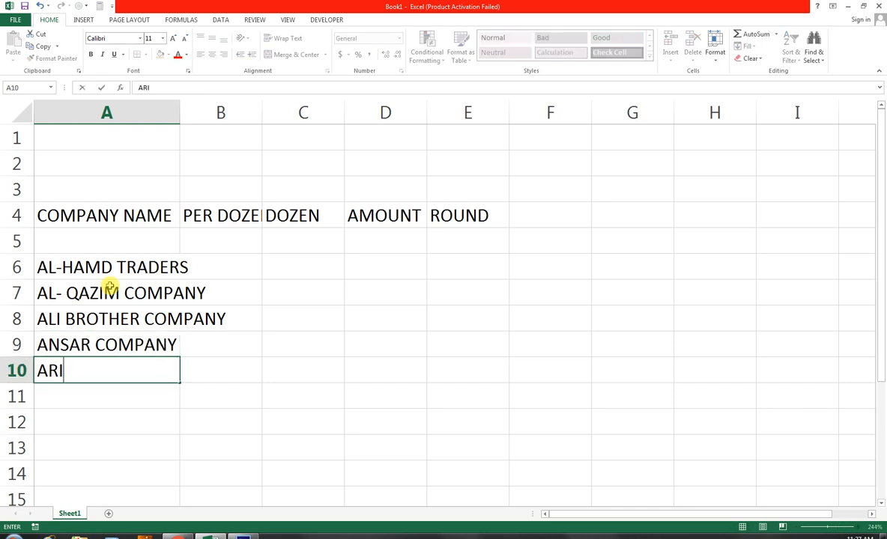
pyautogui.write('F COMPANY')
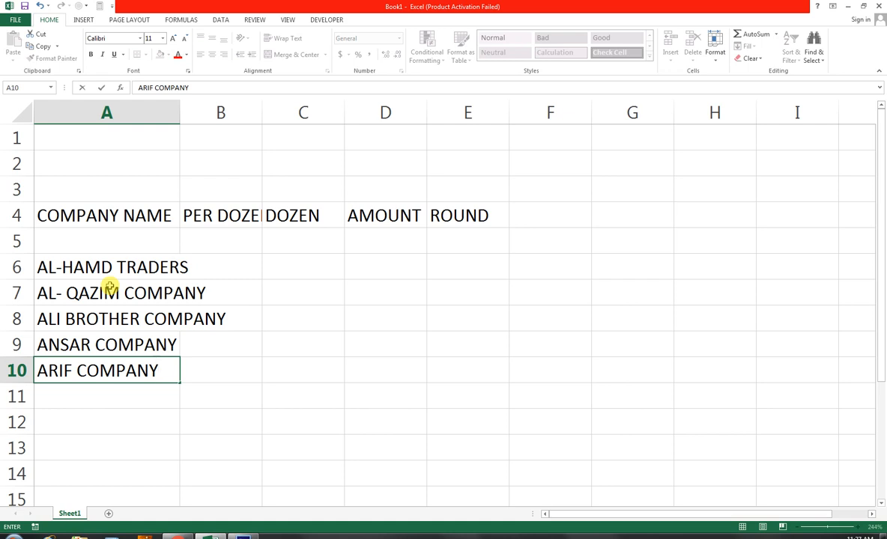
pyautogui.press('Return')
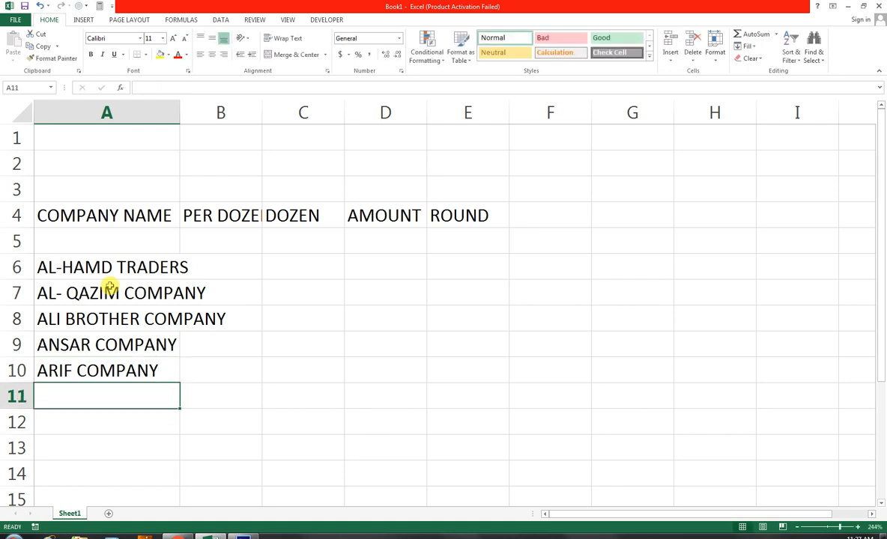
# Step: Enter G.A COMPANY in A11 and widen column A so the longest company name fits
pyautogui.write('G.A CO')
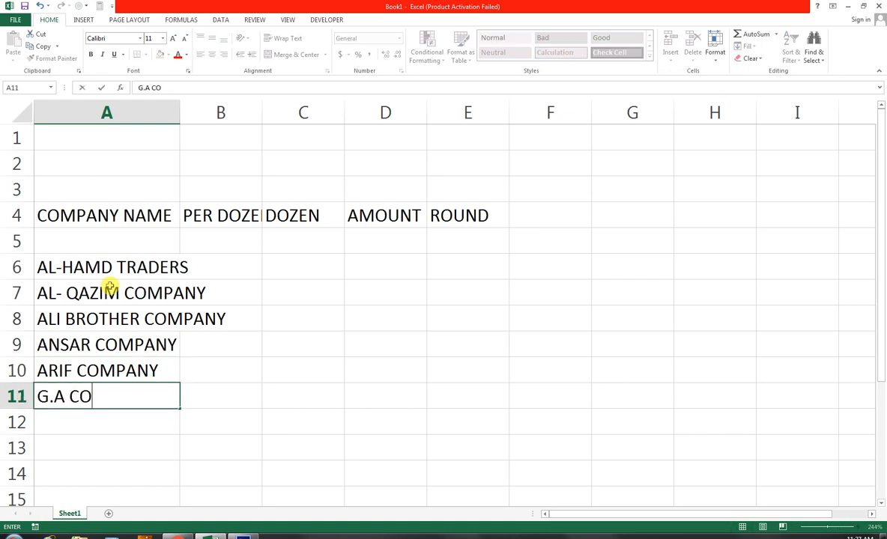
pyautogui.write('MPANY')
pyautogui.press('Tab')
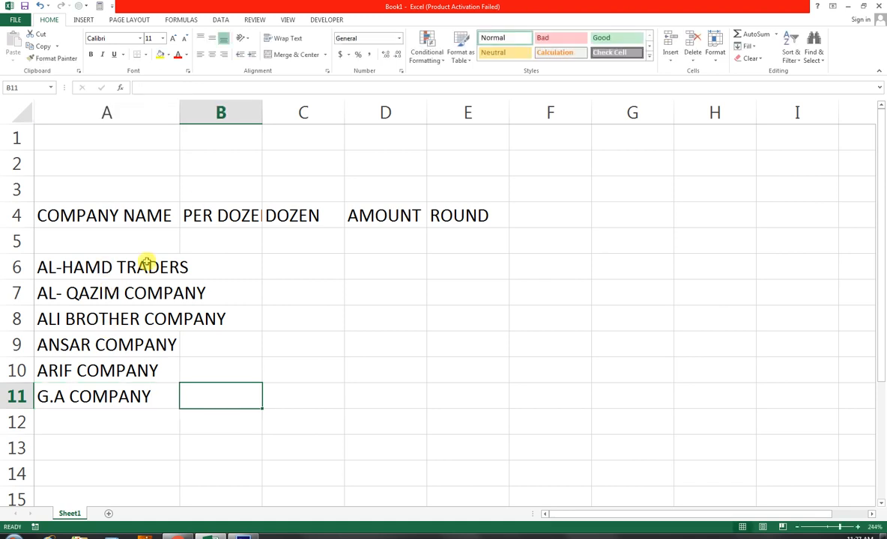
pyautogui.moveTo(180, 106); pyautogui.dragTo(234, 107)
# Step: Enter the per-dozen values 85.55, 89.11 and 80.88 for the first three companies in B6 to B8
pyautogui.click(267, 260)
pyautogui.click(884, 535)
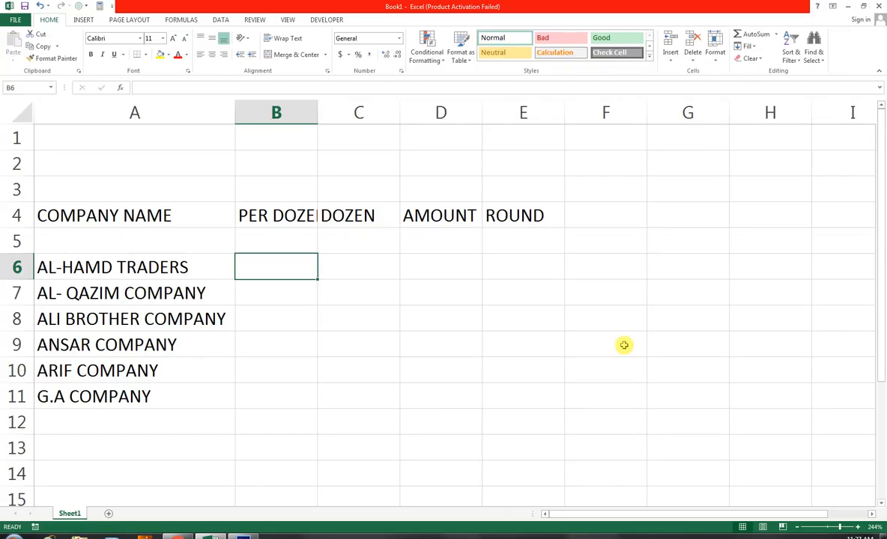
pyautogui.write('85.')
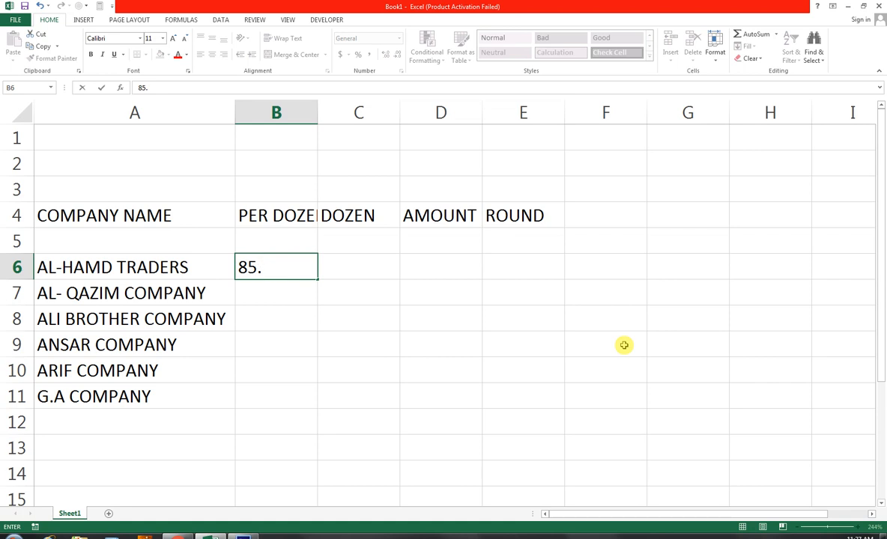
pyautogui.write('55')
pyautogui.press('Return')
pyautogui.write('89.11')
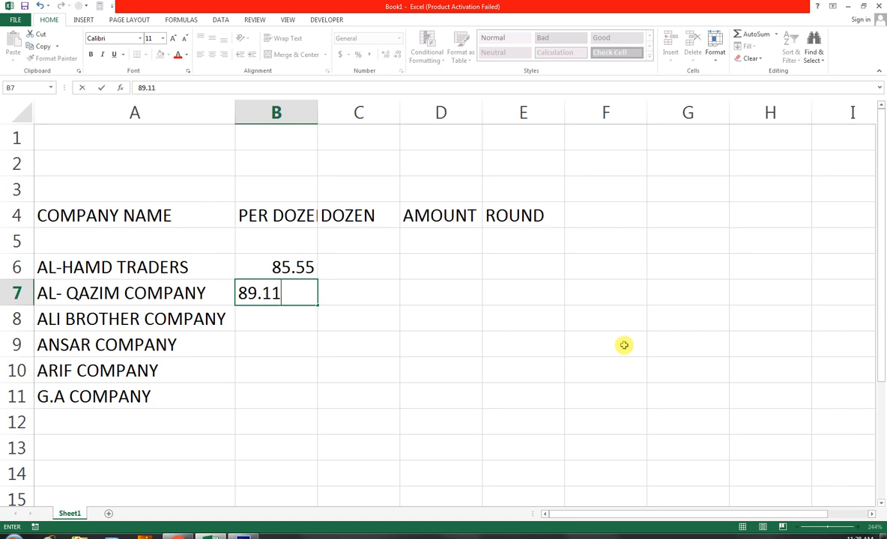
pyautogui.press('Return')
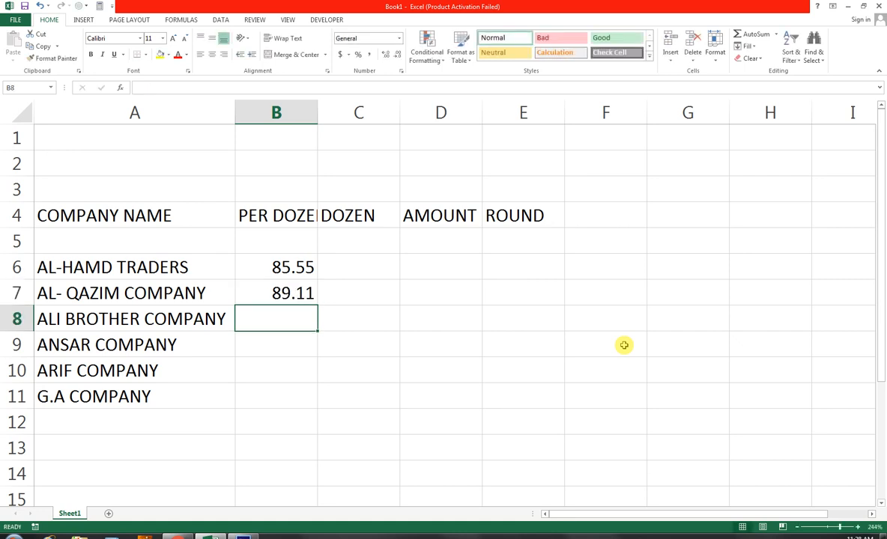
pyautogui.write('80.88')
pyautogui.press('Return')
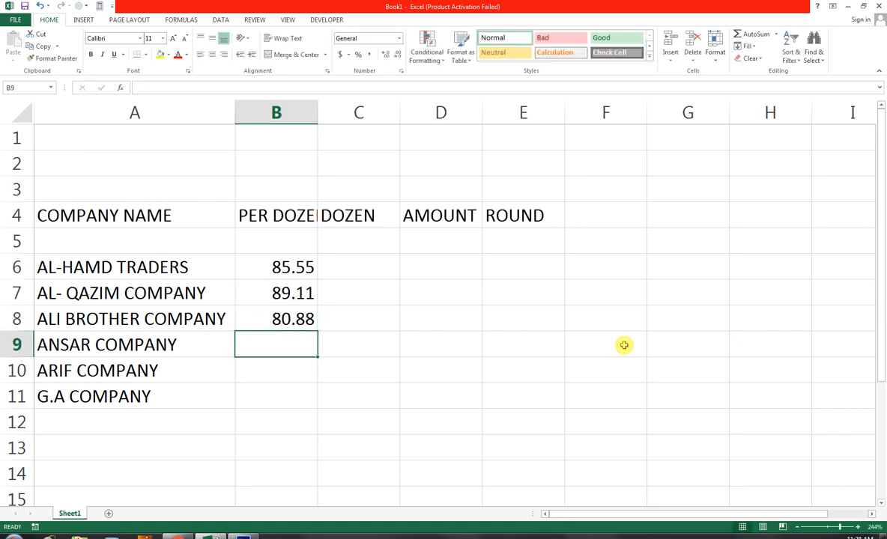
# Step: Enter the per-dozen values 87.83, 81.63 and 85.75 for the last three companies in B9 to B11
pyautogui.write('87.')
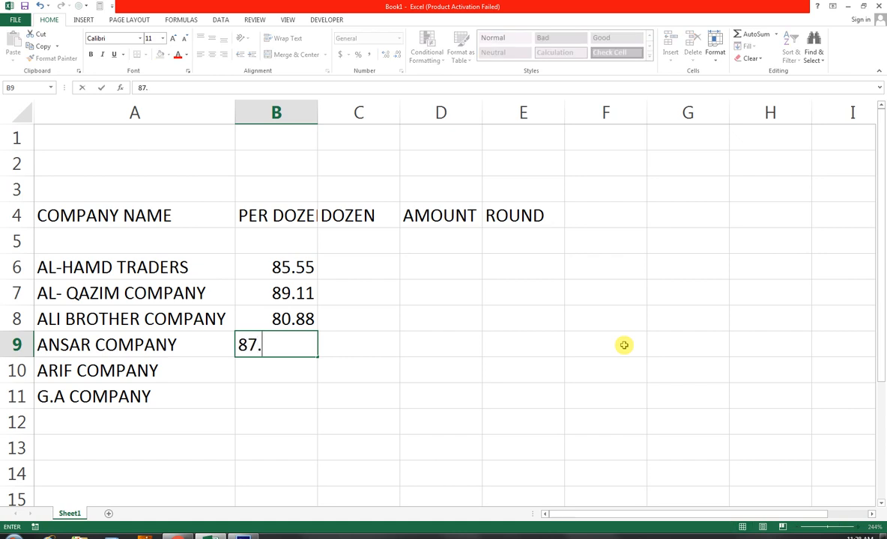
pyautogui.write('83')
pyautogui.hotkey('ctrl', 'Return')
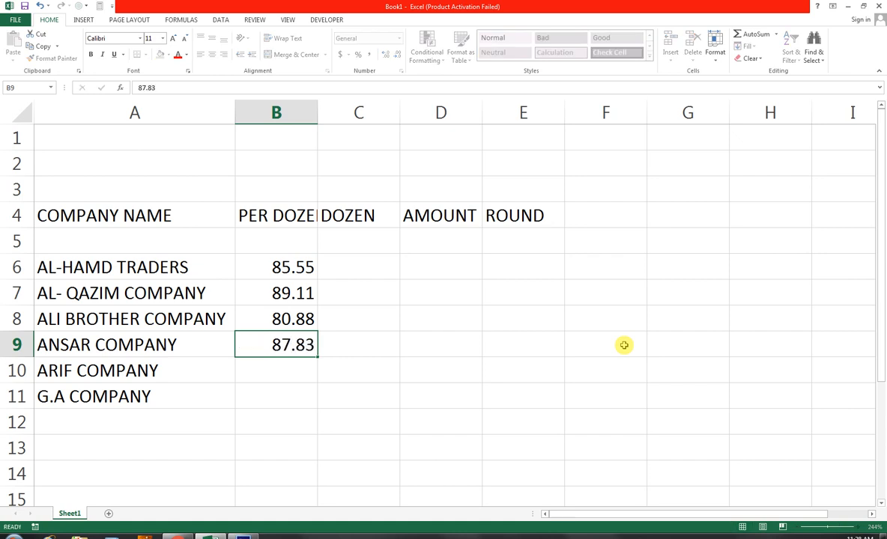
pyautogui.press('Down')
pyautogui.write('81.5')
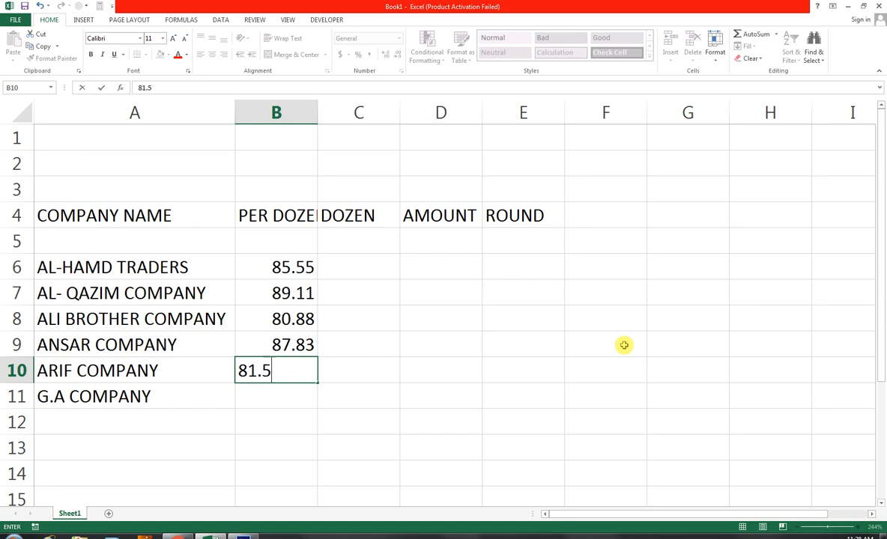
pyautogui.press('BackSpace')
pyautogui.write('63')
pyautogui.hotkey('ctrl', 'Return')
pyautogui.press('Down')
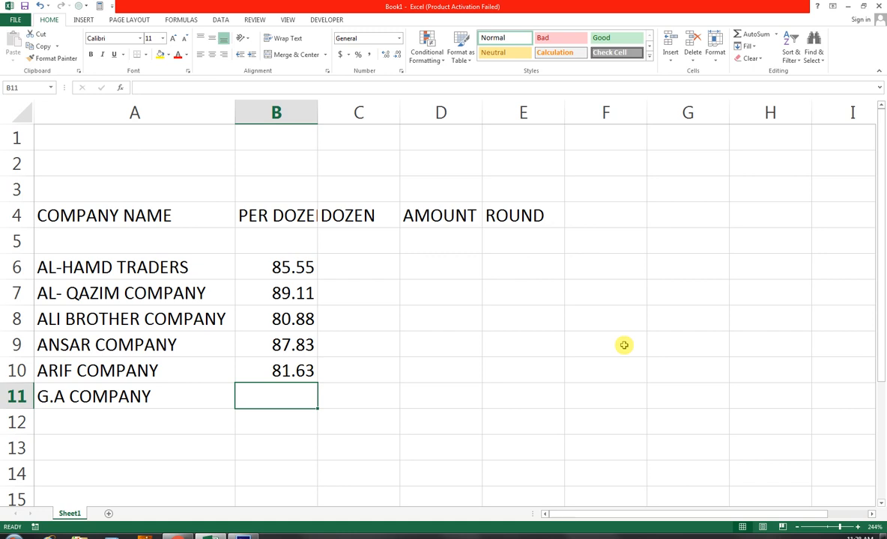
pyautogui.write('85.75')
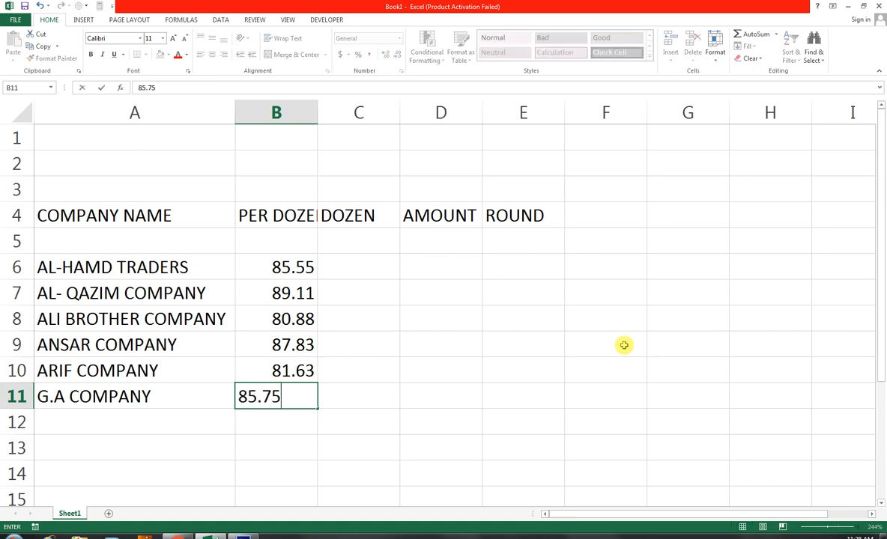
pyautogui.press('Tab')
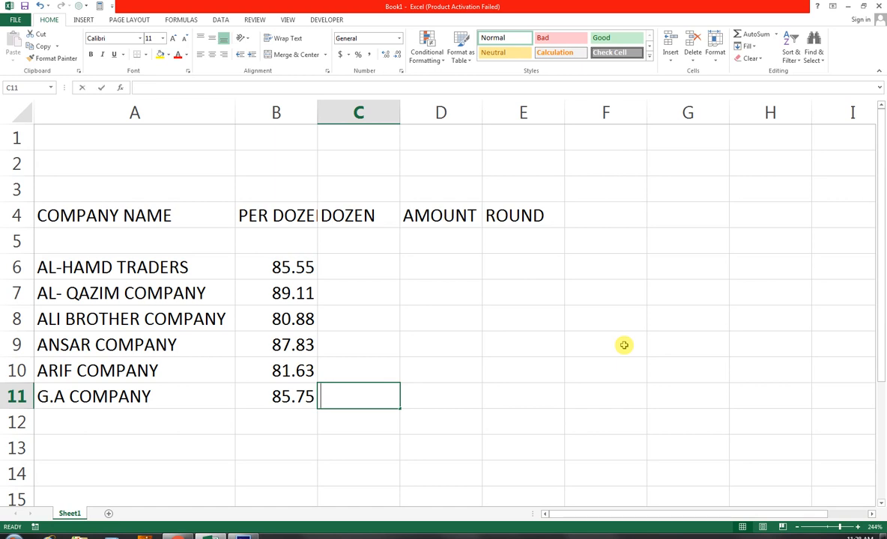
# Step: Enter 85 in C11, then move that value up to C6 as the dozen count for AL-HAMD TRADERS
pyautogui.write('85')
pyautogui.press('Up')
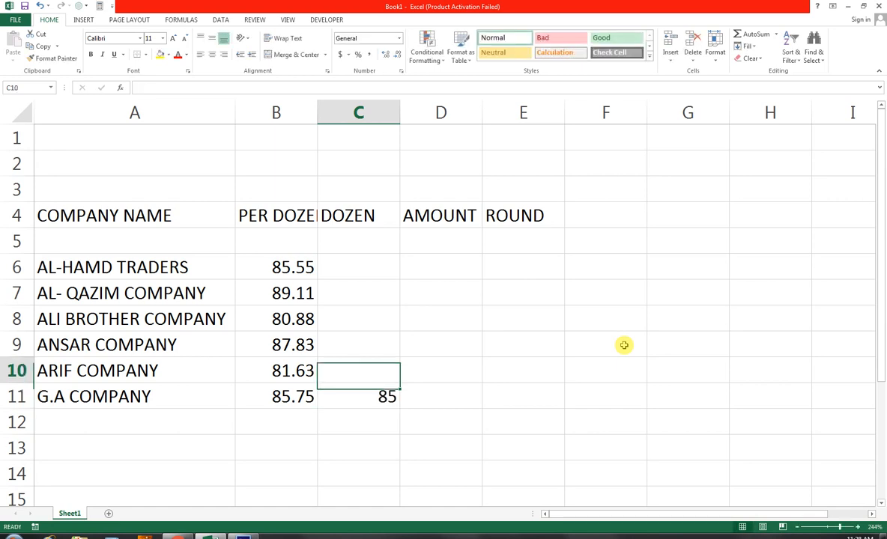
pyautogui.press('Down')
pyautogui.hotkey('ctrl', 'c')
pyautogui.press('Up')
pyautogui.press('Up')
pyautogui.press('Up')
pyautogui.press('Up')
pyautogui.press('Up')
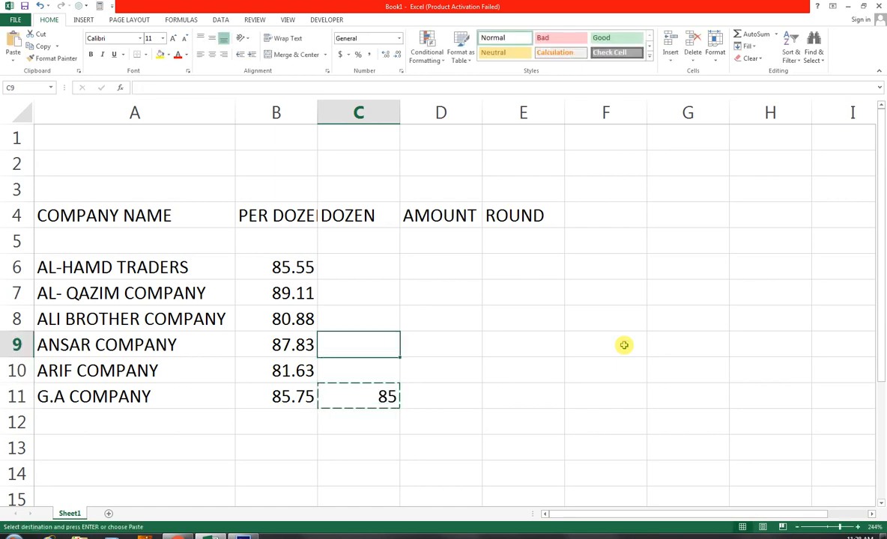
pyautogui.press('Return')
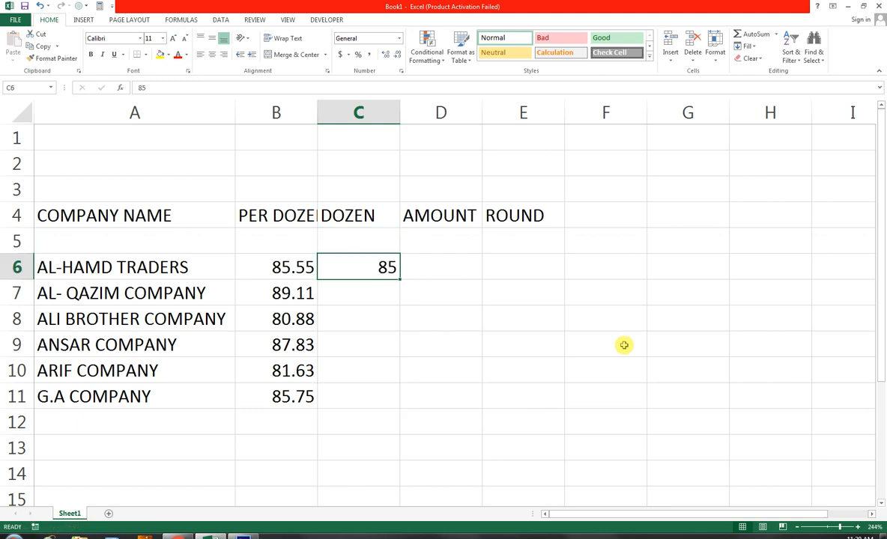
# Step: Enter the dozen counts 95, 65 and 73 in C7, C8 and C9
pyautogui.press('Down')
pyautogui.write('95')
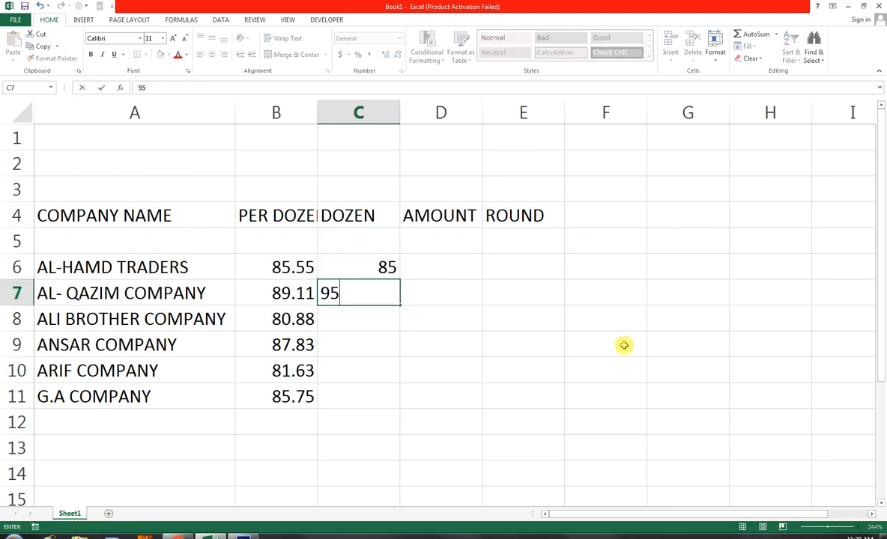
pyautogui.press('Return')
pyautogui.write('65')
pyautogui.press('Return')
pyautogui.write('73')
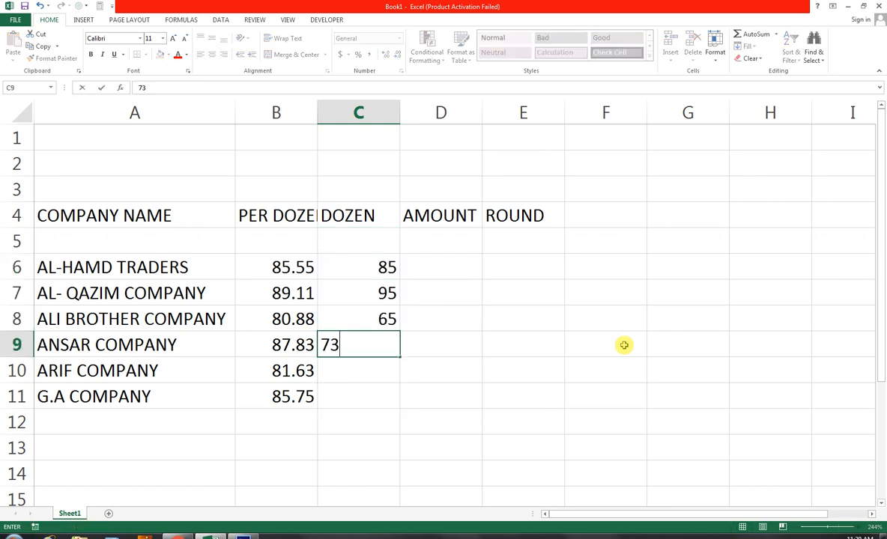
pyautogui.press('Return')
# Step: Enter the dozen counts 81 for ARIF COMPANY in C10 and 91 for G.A COMPANY in C11
pyautogui.write('81')
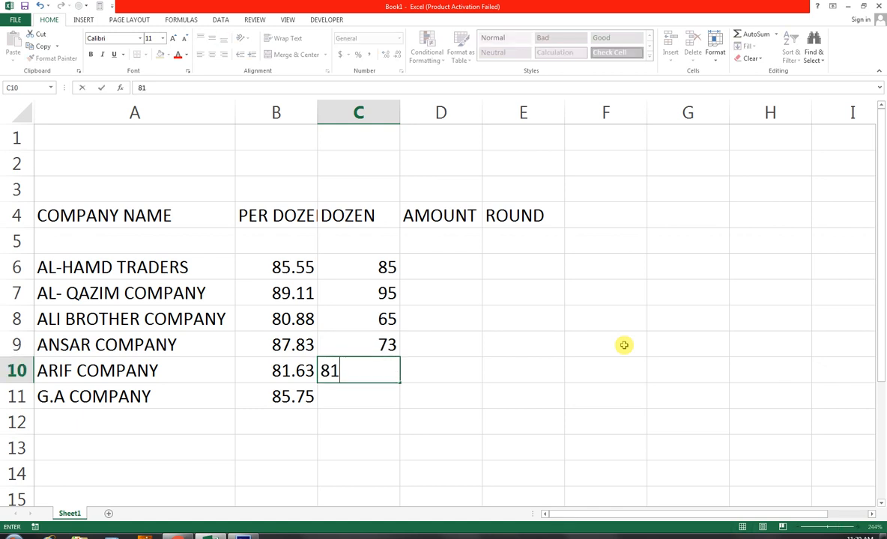
pyautogui.press('Return')
pyautogui.write('91')
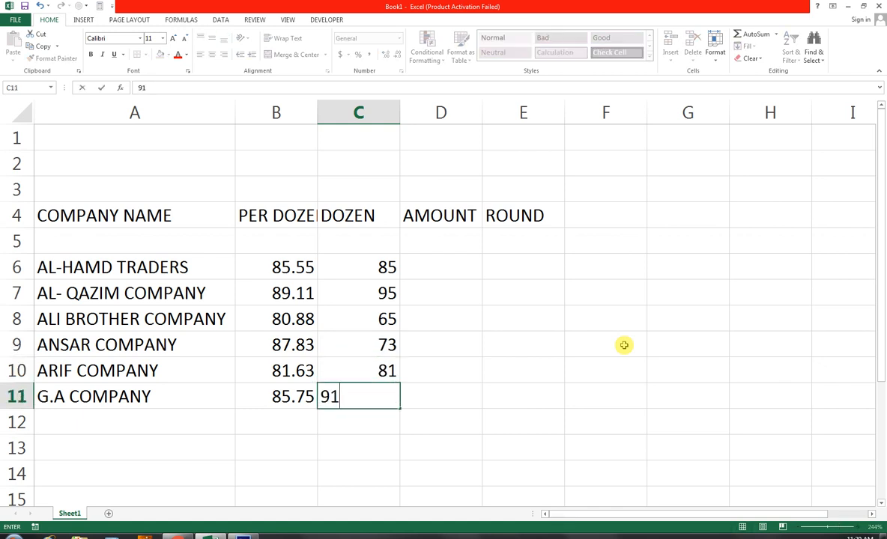
pyautogui.press('Return')
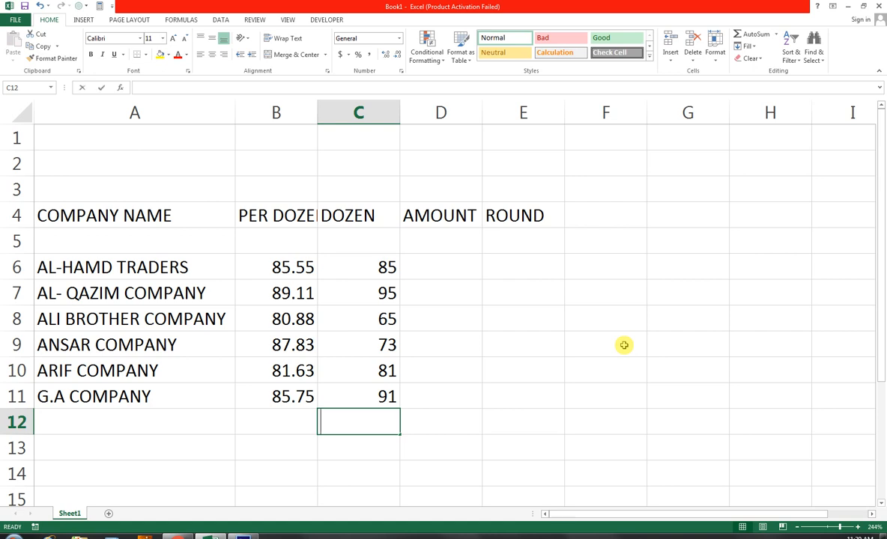
pyautogui.write('54')
pyautogui.press('Return')
pyautogui.hotkey('ctrl', 'z')
# Step: Calculate the AL-HAMD TRADERS amount in D6 with the formula =(B6*C6)
pyautogui.press('Right')
pyautogui.press('Up')
pyautogui.press('Up')
pyautogui.press('Up')
pyautogui.press('Up')
pyautogui.press('Up')
pyautogui.press('Up')
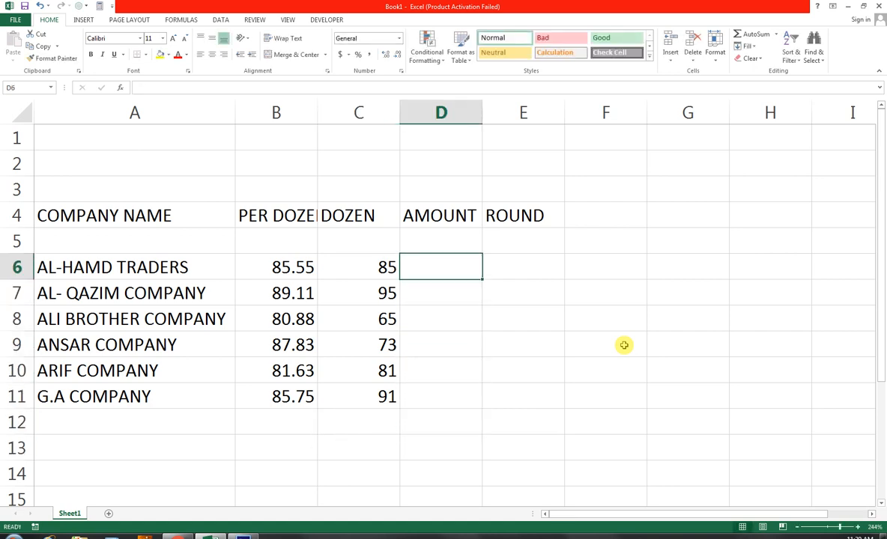
pyautogui.write('=*')
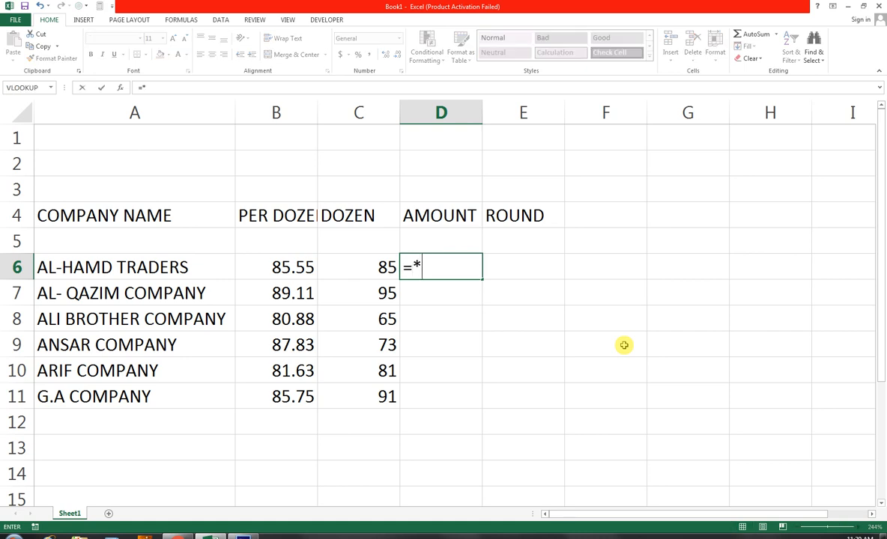
pyautogui.press('BackSpace')
pyautogui.write('(')
pyautogui.press('Left')
pyautogui.press('Left')
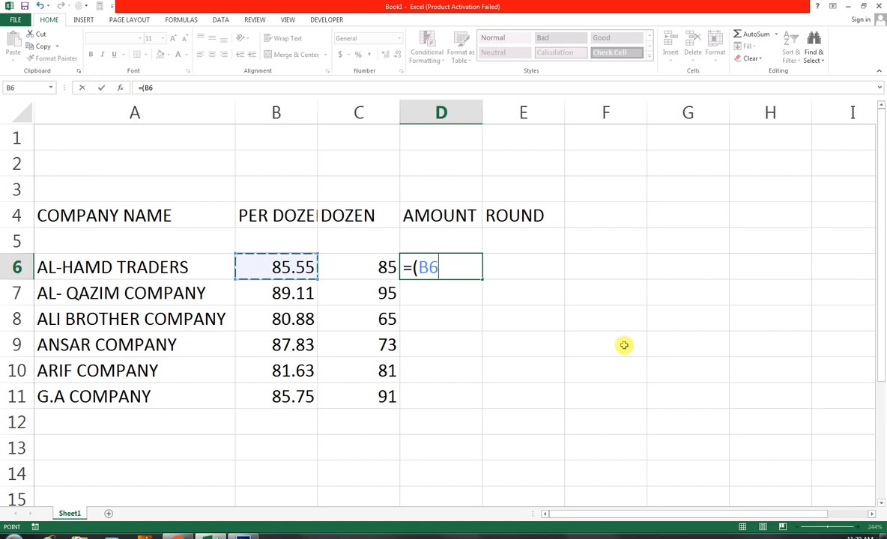
pyautogui.write('*')
pyautogui.press('Left')
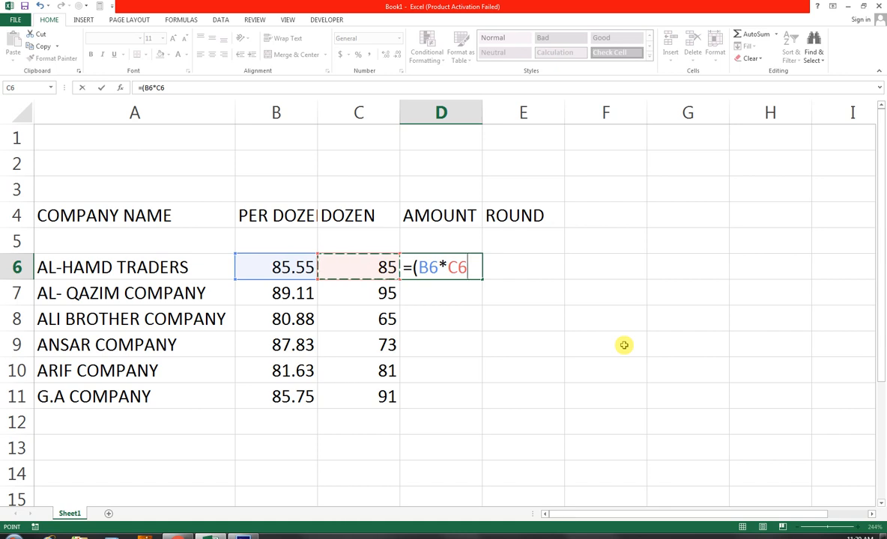
pyautogui.write(')')
pyautogui.press('Return')
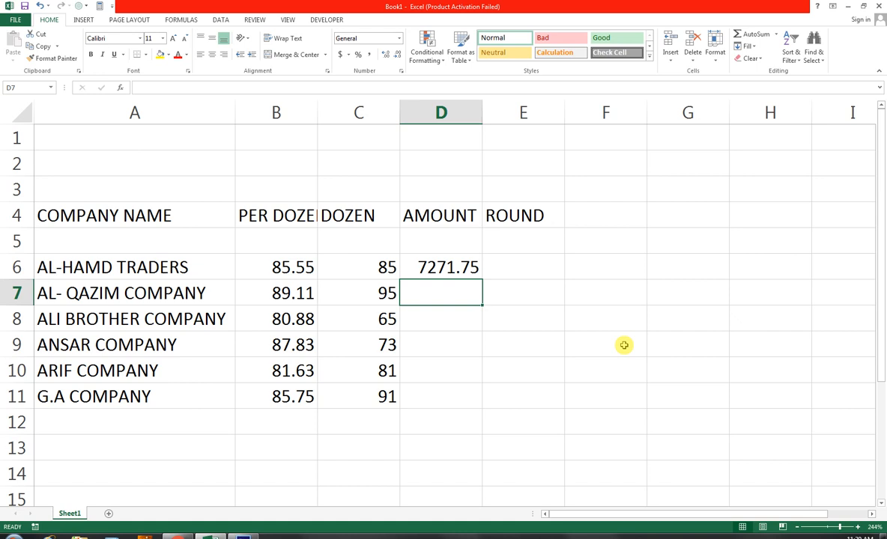
# Step: Fill the amount formula from D6 down through D11 for the remaining companies
pyautogui.press('Up')
pyautogui.hotkey('shift', 'Down')
pyautogui.hotkey('shift', 'Down')
pyautogui.hotkey('shift', 'Down')
pyautogui.hotkey('shift', 'Down')
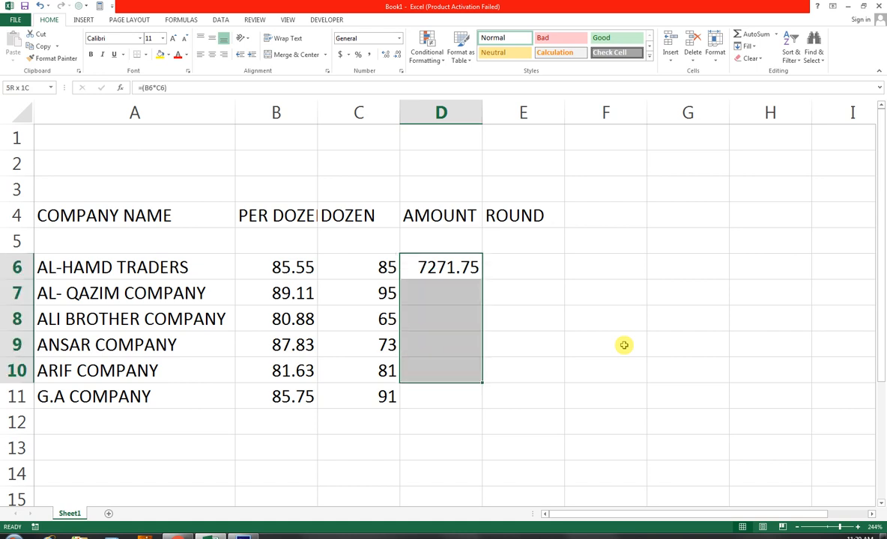
pyautogui.hotkey('shift', 'Down')
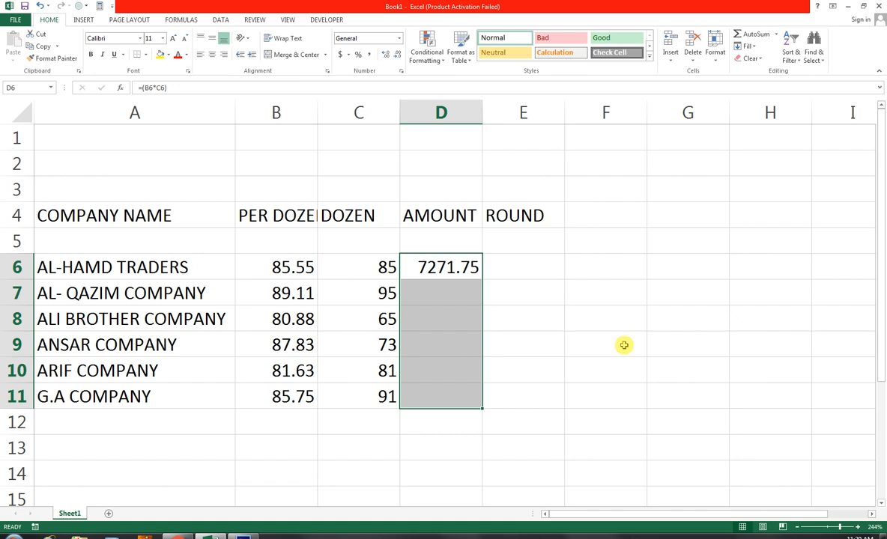
pyautogui.hotkey('ctrl', 'd')
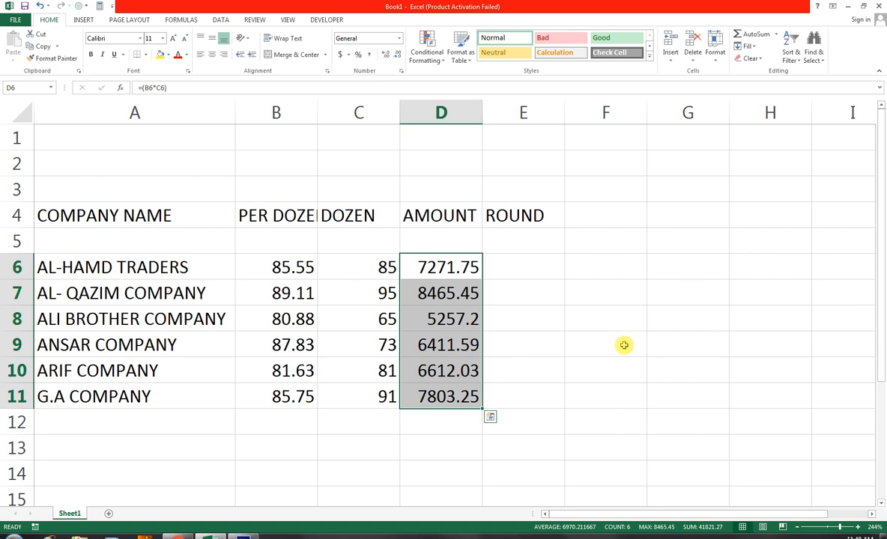
# Step: Round the AL-HAMD TRADERS amount to zero decimals in E6 with the formula =ROUND(D6,0)
pyautogui.press('Right')
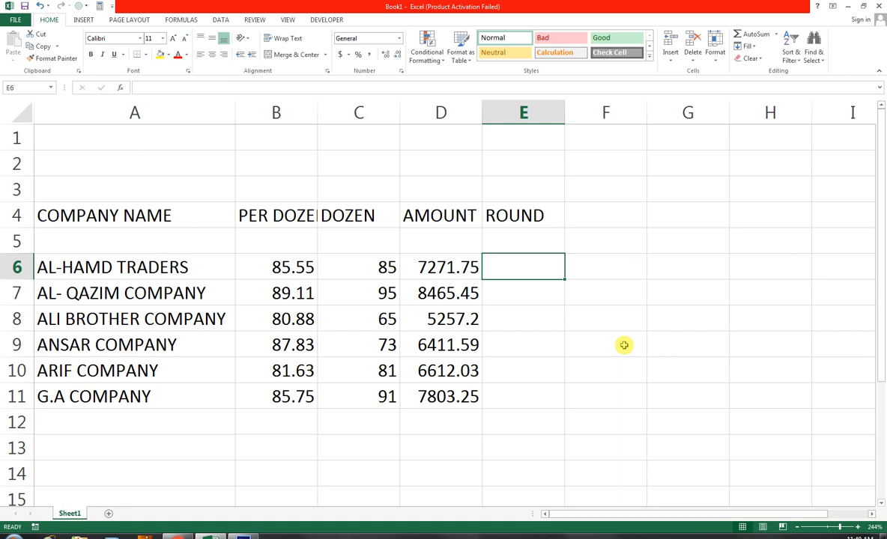
pyautogui.write('=ROU')
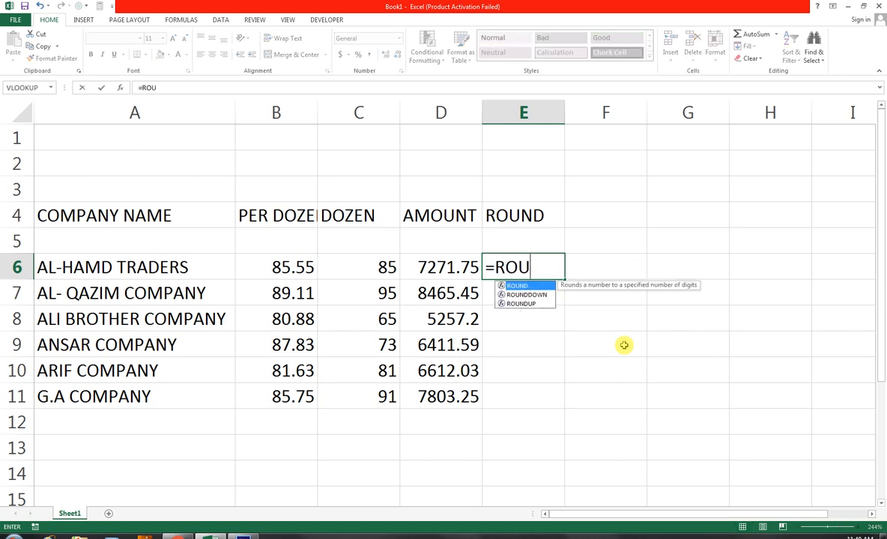
pyautogui.write('ND(')
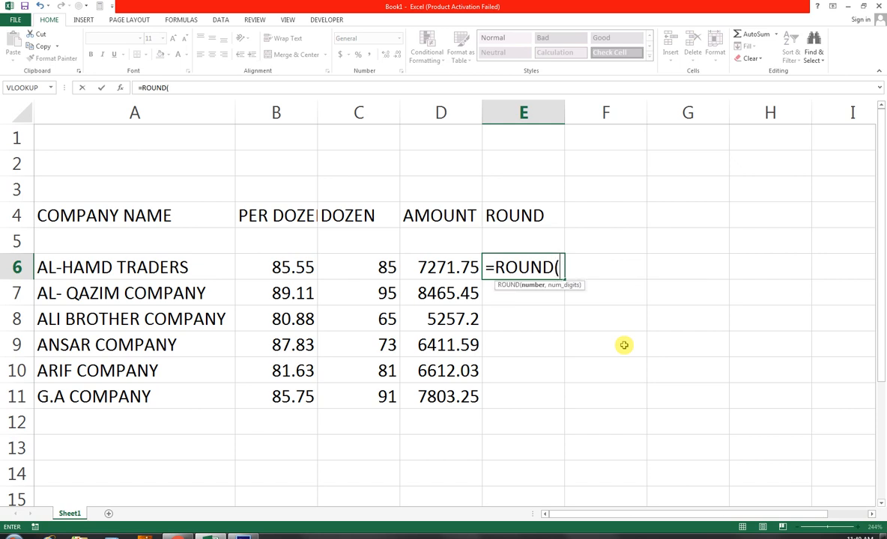
pyautogui.press('Left')
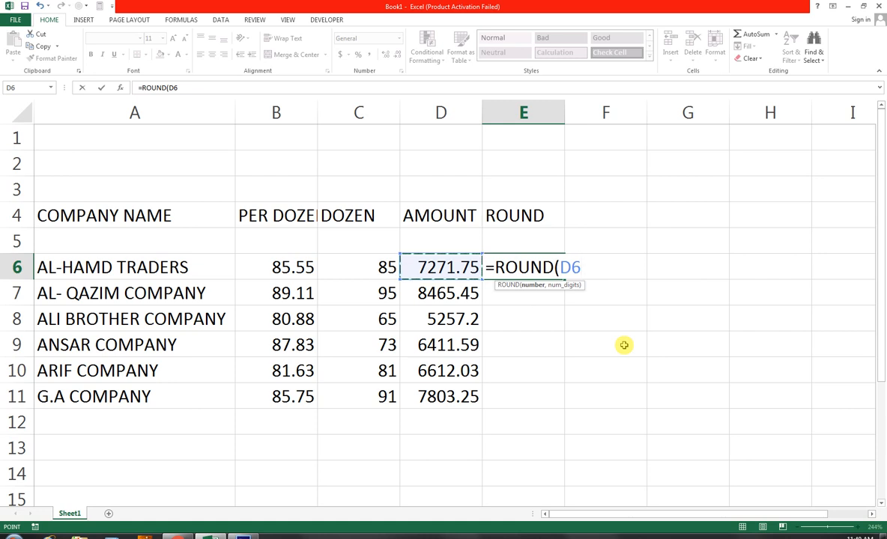
pyautogui.write(',')
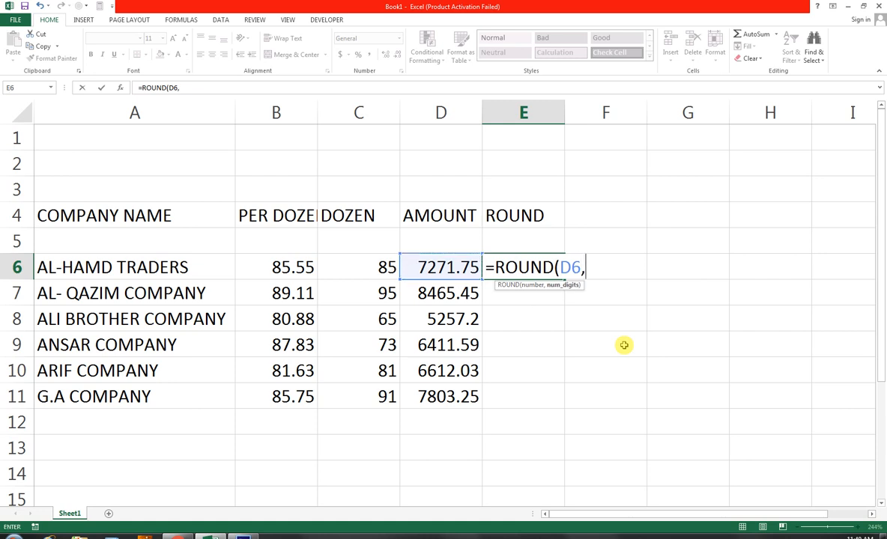
pyautogui.write('0)')
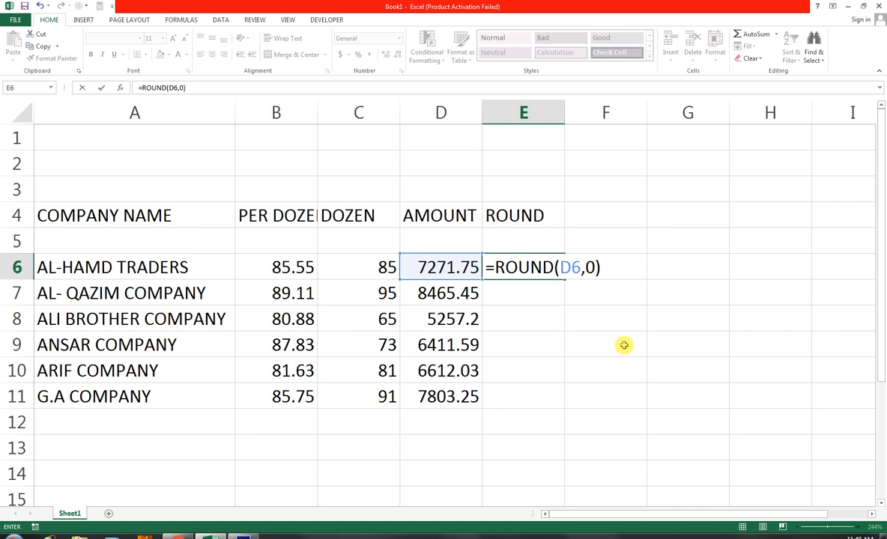
pyautogui.press('Return')
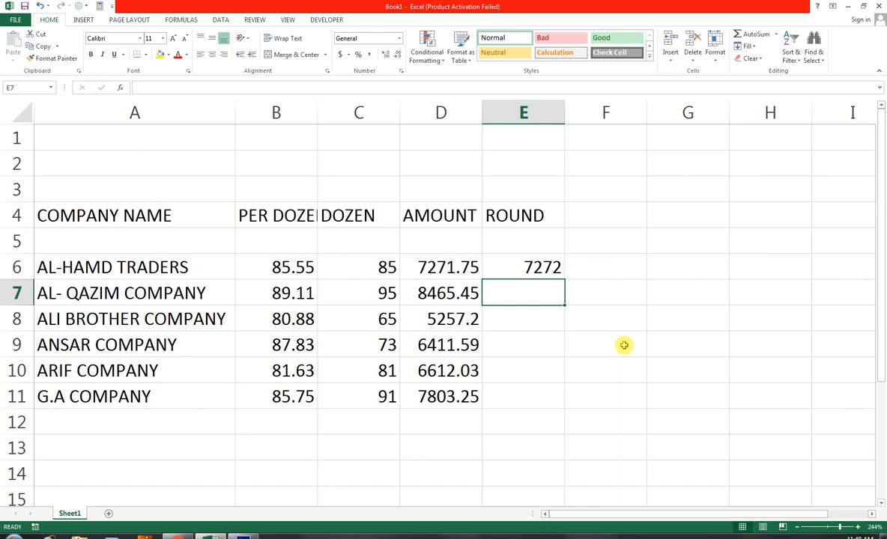
pyautogui.press('Up')
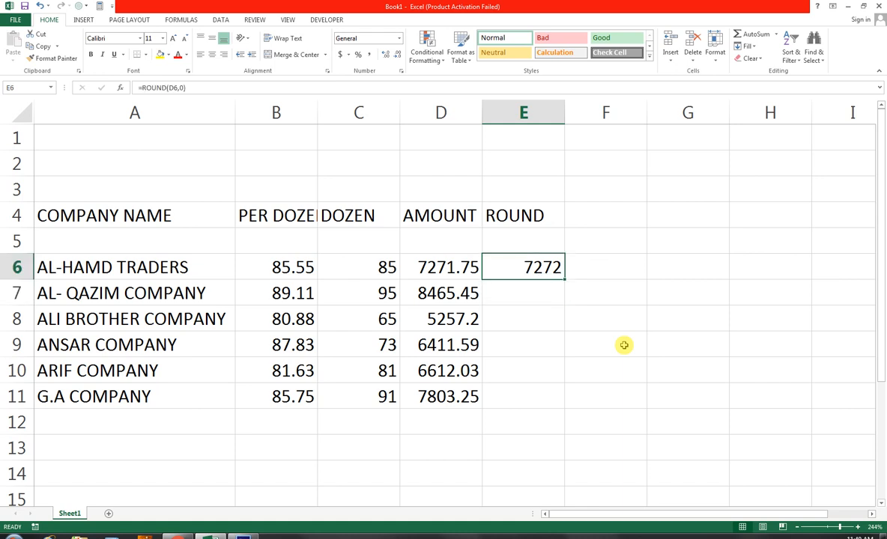
# Step: Change the AL-HAMD TRADERS rounding in E6 to one decimal with the formula =ROUND(D6,1)
pyautogui.press('F2')
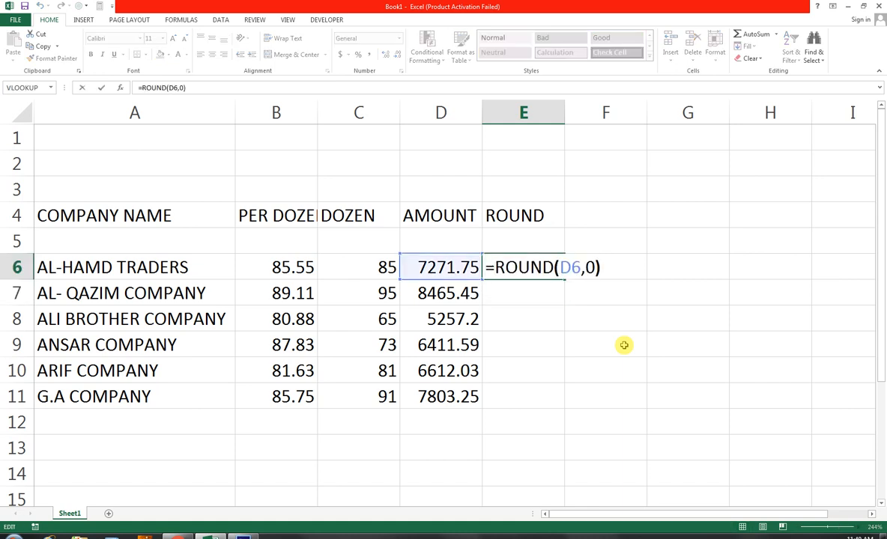
pyautogui.press('Left')
pyautogui.press('BackSpace')
pyautogui.write('1')
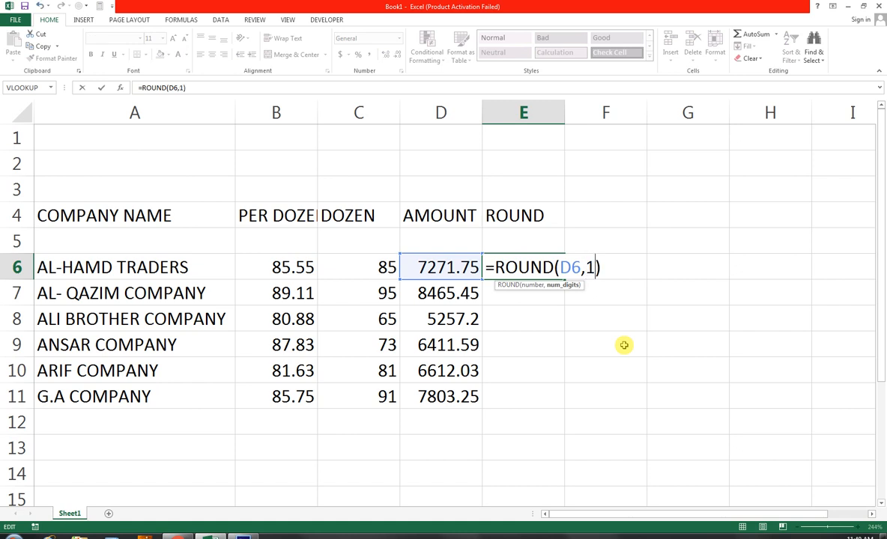
pyautogui.press('Return')
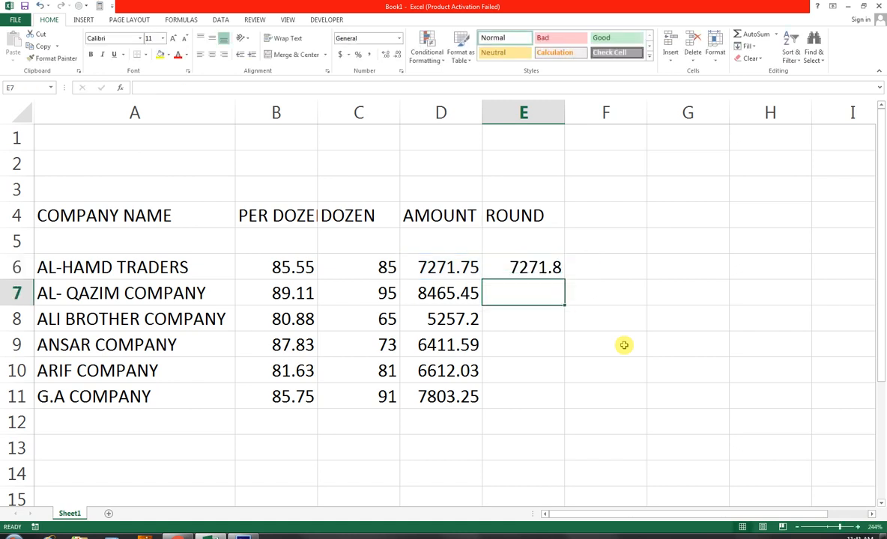
# Step: Change the rounding formula in E6 to two decimals with =ROUND(D6,2)
pyautogui.press('Up')
pyautogui.press('F2')
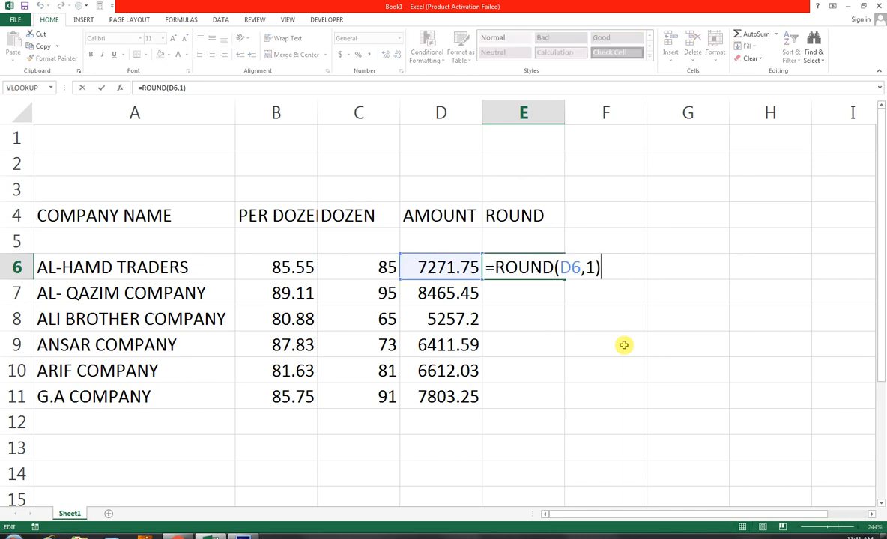
pyautogui.press('Left')
pyautogui.press('BackSpace')
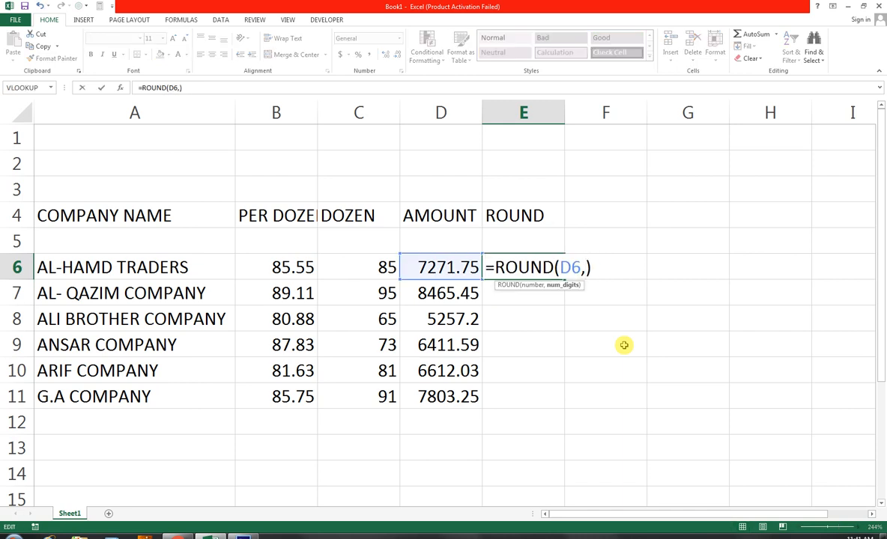
pyautogui.write('2')
pyautogui.press('Return')
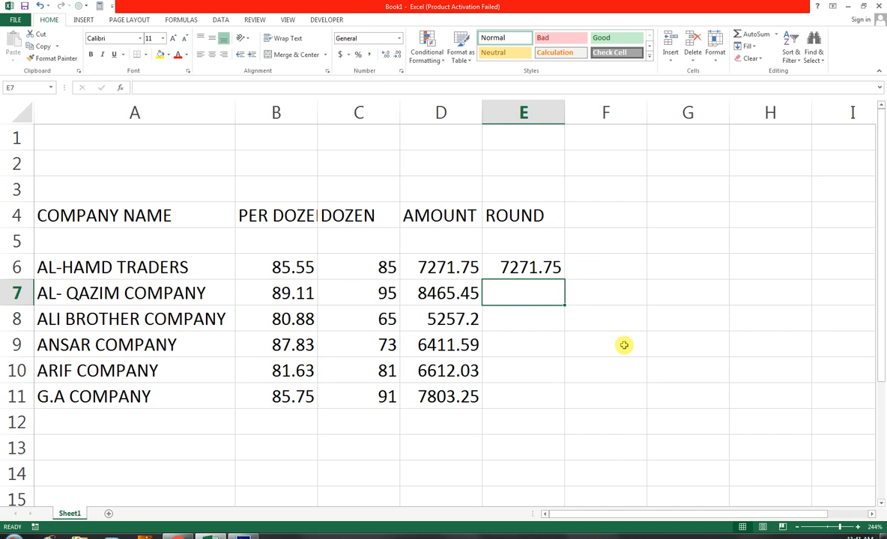
# Step: Undo the last two edits to the rounding formula in E6
pyautogui.press('Up')
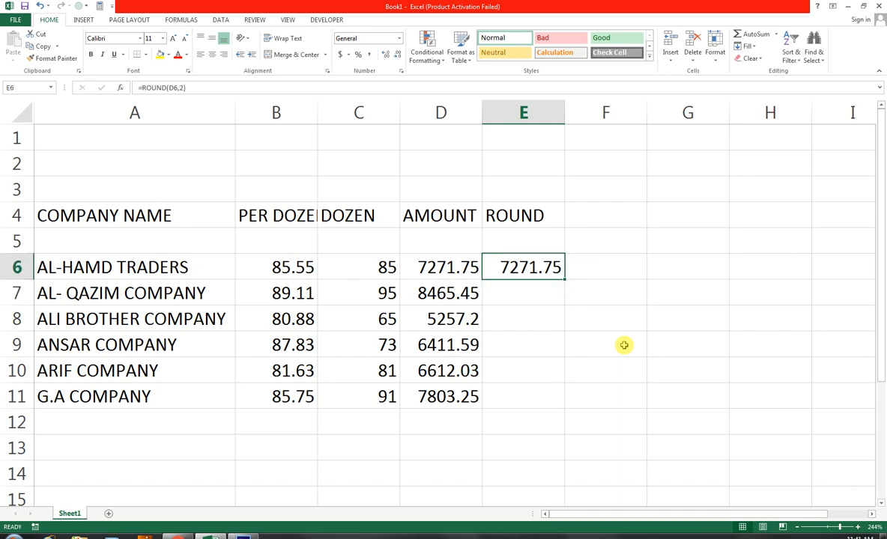
pyautogui.hotkey('ctrl', 'z')
pyautogui.hotkey('ctrl', 'z')
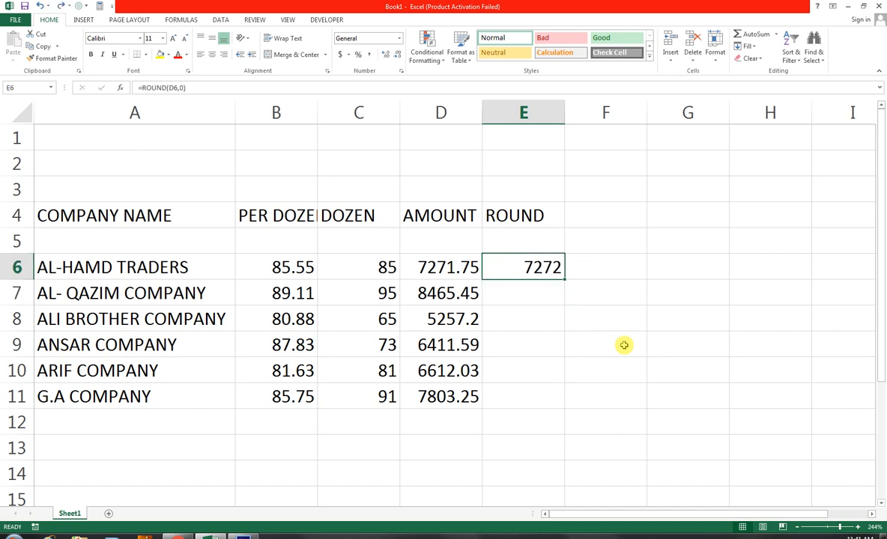
# Step: Fill the ROUND formula from E6 down through E11 for the remaining companies
pyautogui.press('F2')
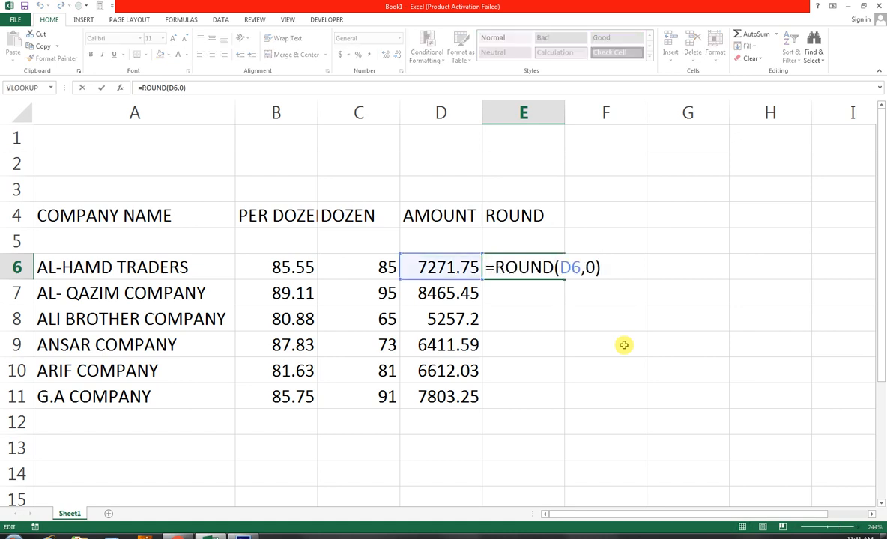
pyautogui.press('Return')
pyautogui.press('Up')
pyautogui.hotkey('shift', 'Down')
pyautogui.hotkey('shift', 'Down')
pyautogui.hotkey('shift', 'Down')
pyautogui.hotkey('shift', 'Down')
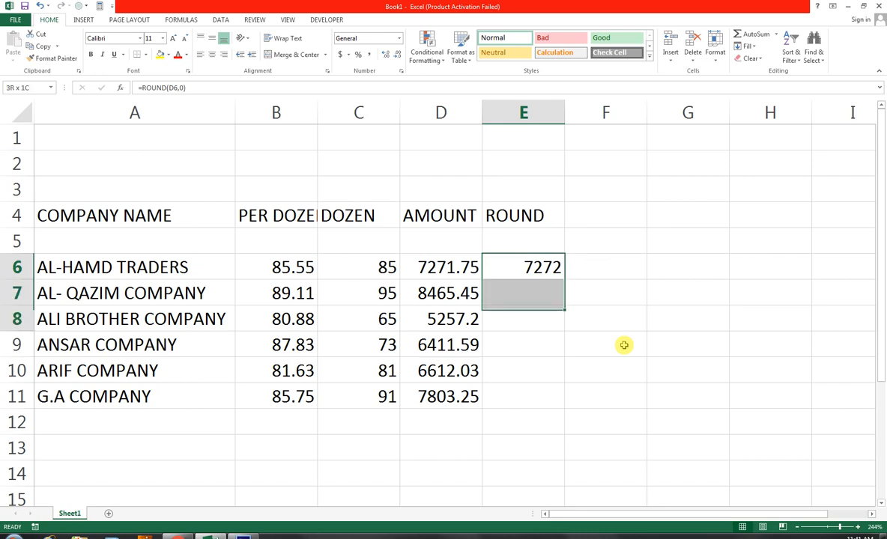
pyautogui.hotkey('shift', 'Down')
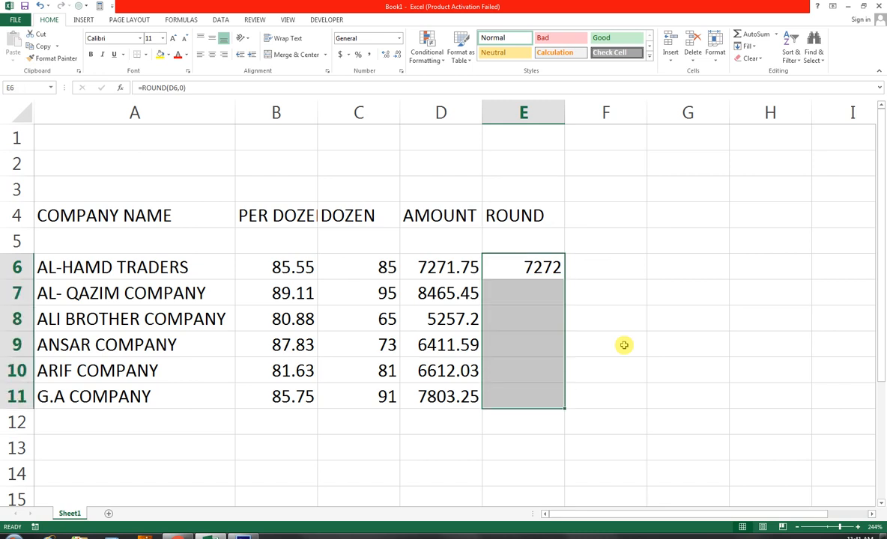
pyautogui.hotkey('ctrl', 'd')
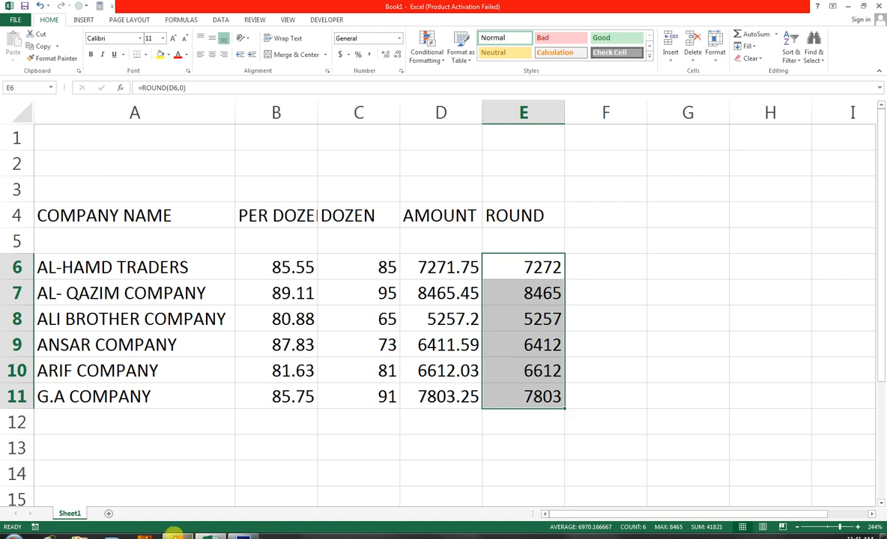
# Step: Label A12 TOTAL AMOUNT and total the AMOUNT column in D12 with the formula =SUM(D6:D11)
pyautogui.click(111, 426)
pyautogui.write('TOT')
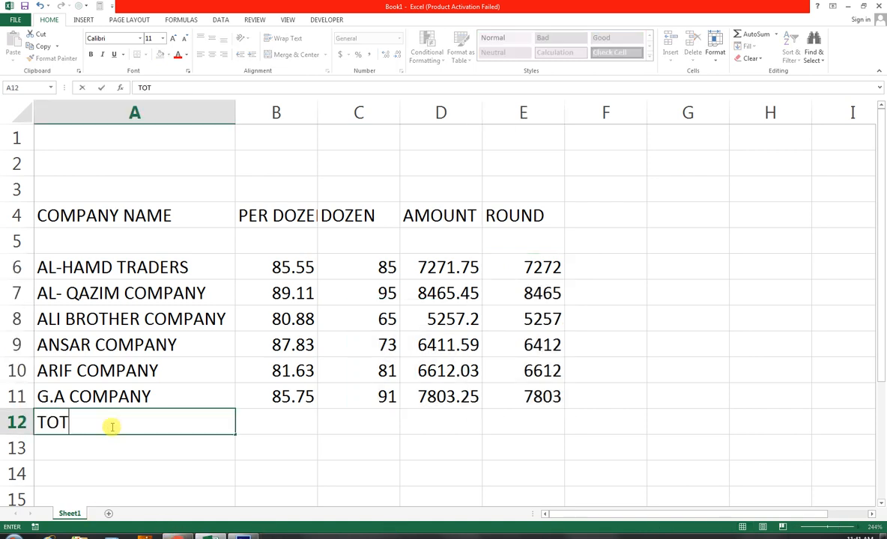
pyautogui.write('AL AMOUNT')
pyautogui.press('Tab')
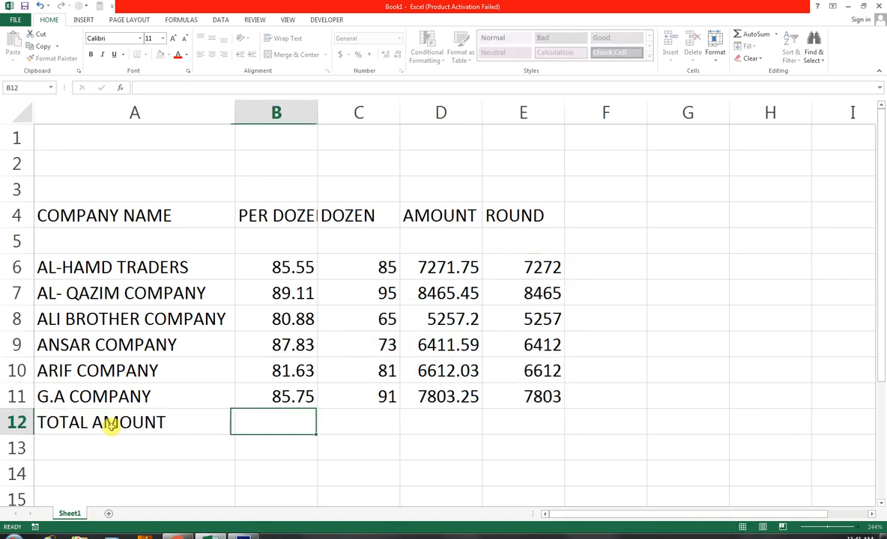
pyautogui.press('Tab')
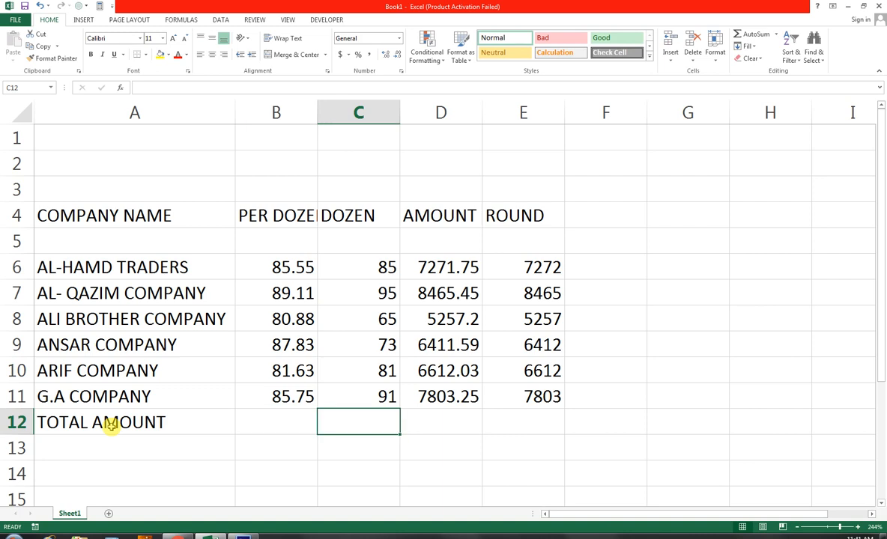
pyautogui.press('Tab')
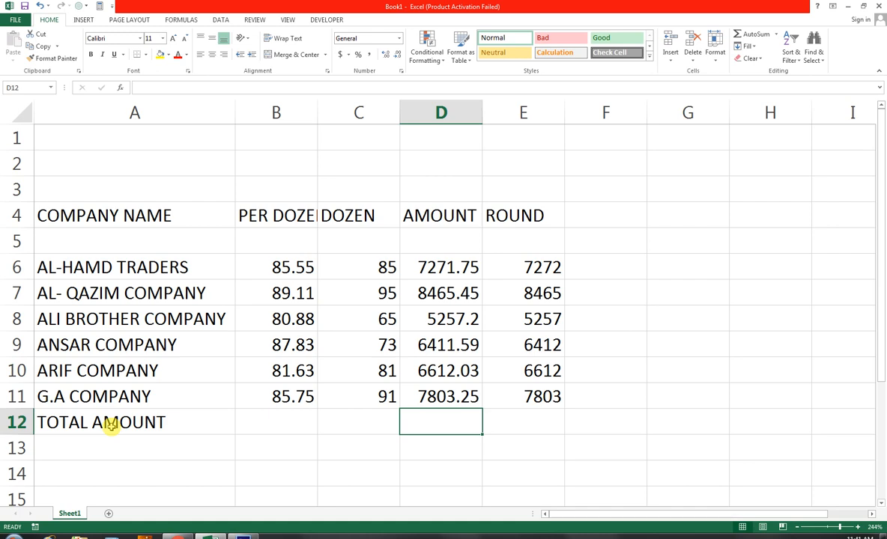
pyautogui.hotkey('alt', '=')
pyautogui.press('Return')
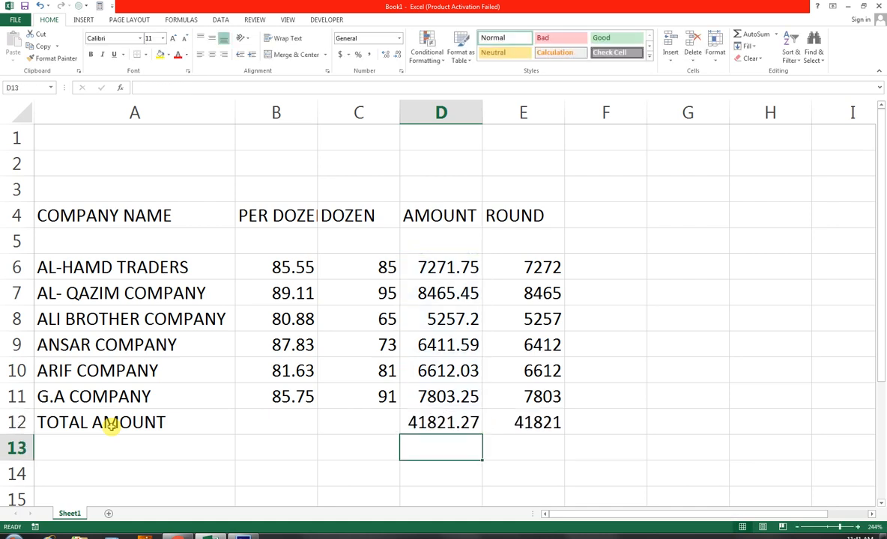
# Step: Compare the total in D12 with the rounded total in E12 and check their formulas
pyautogui.press('Up')
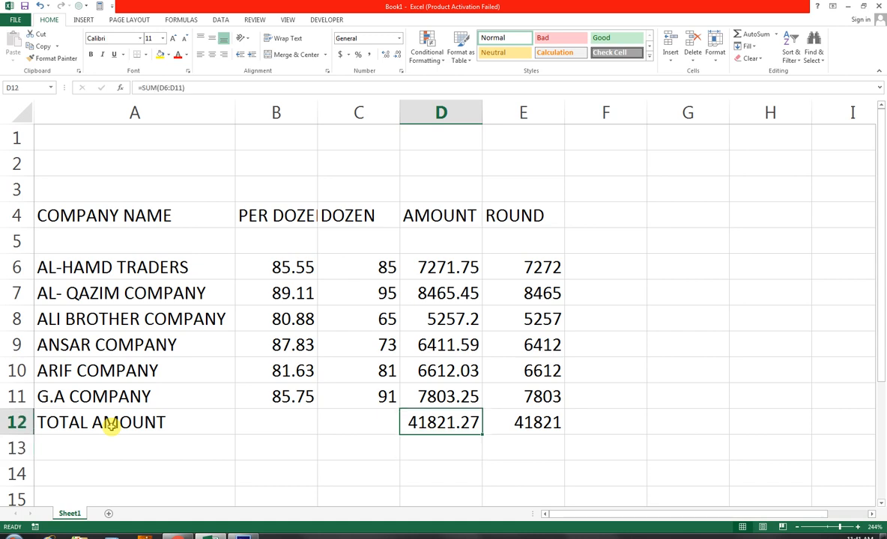
pyautogui.press('Right')
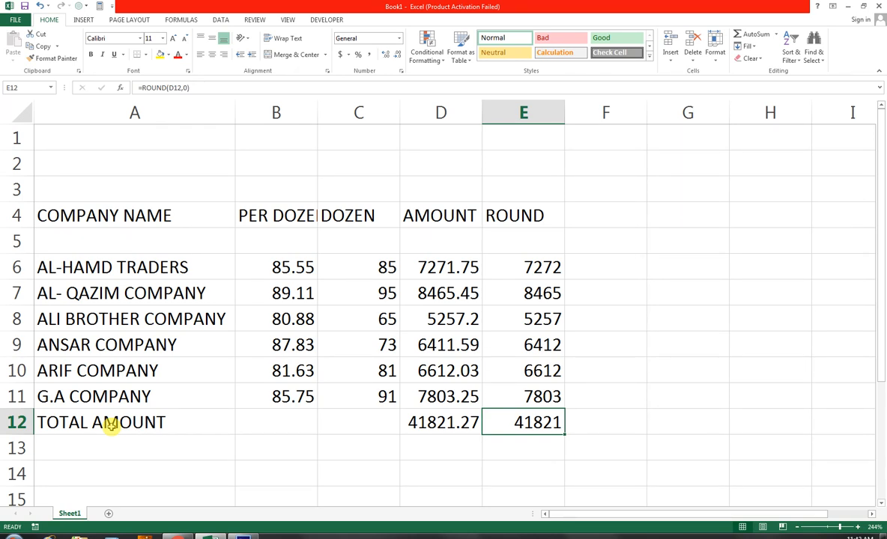
pyautogui.press('Left')
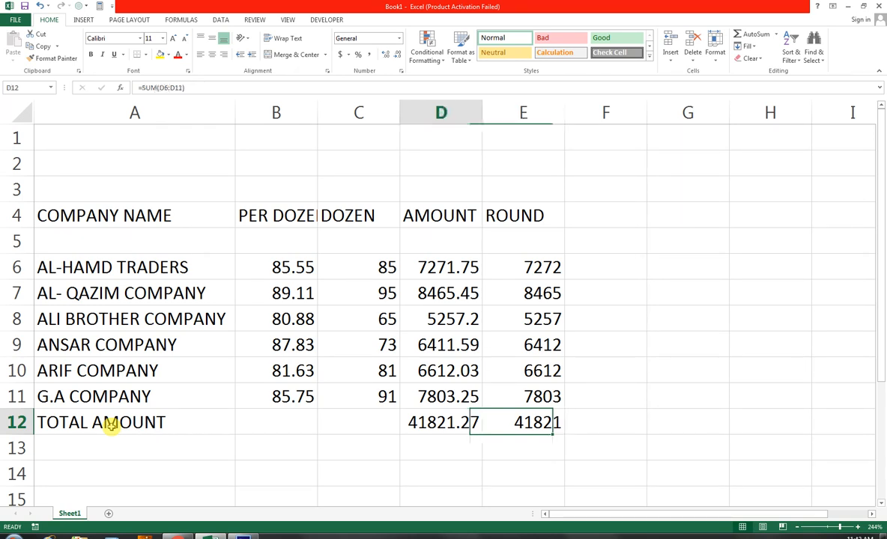
pyautogui.press('Right')
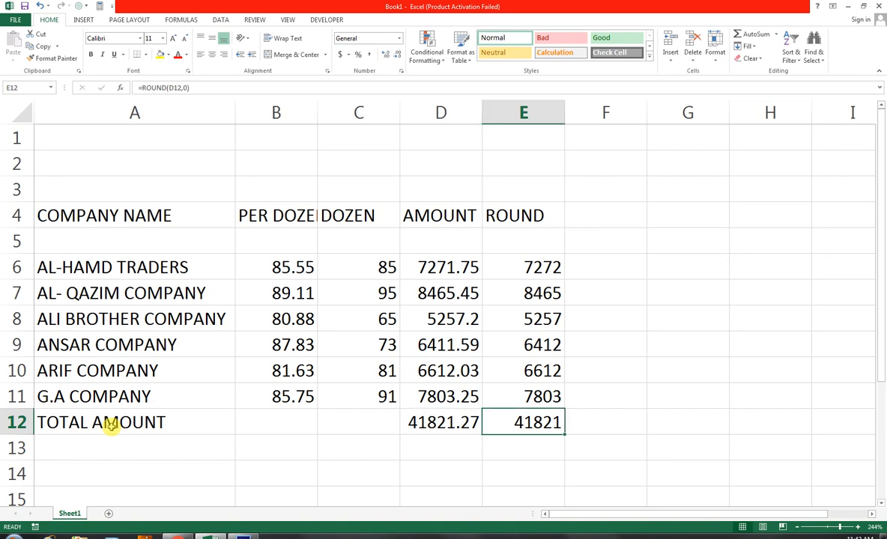
pyautogui.press('Left')
pyautogui.press('Left')
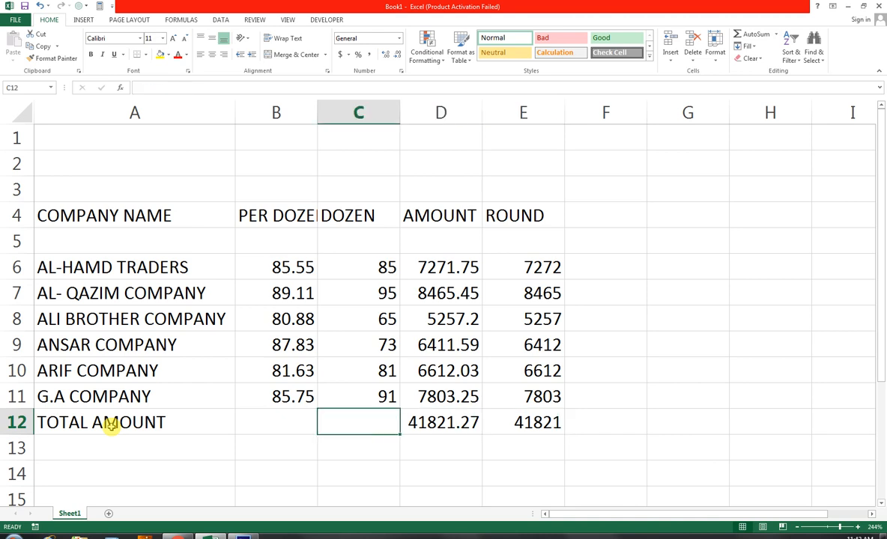
# Step: Format the TOTAL AMOUNT row A12:E12 with a black fill and white text
pyautogui.moveTo(73, 431); pyautogui.dragTo(524, 422)
pyautogui.click(168, 54)
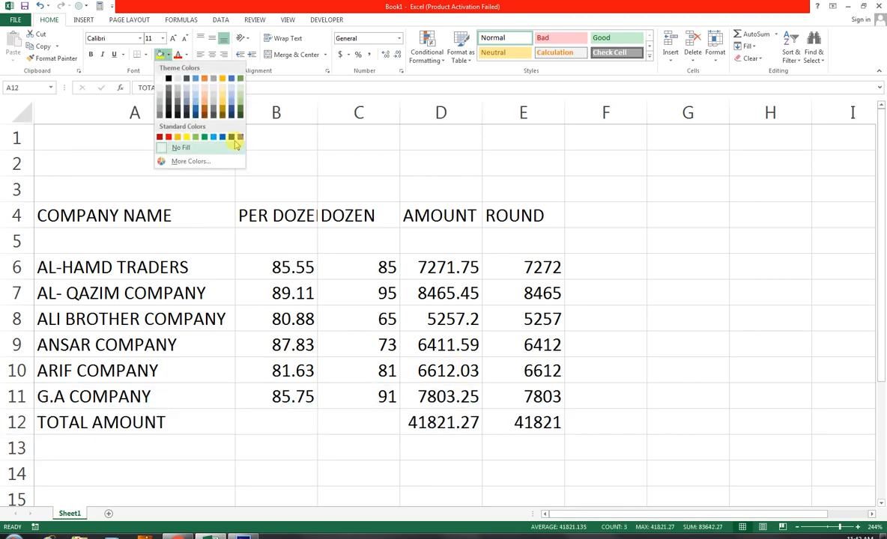
pyautogui.click(168, 78)
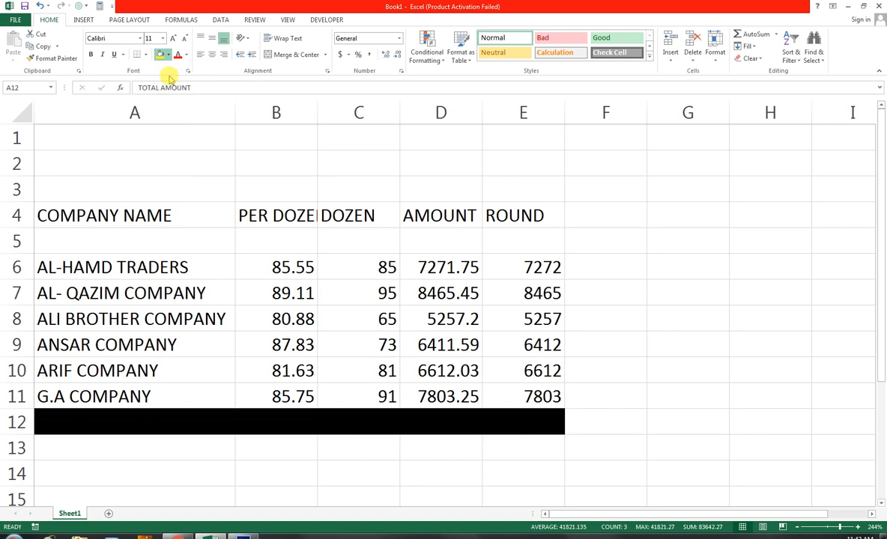
pyautogui.click(186, 54)
pyautogui.click(182, 91)
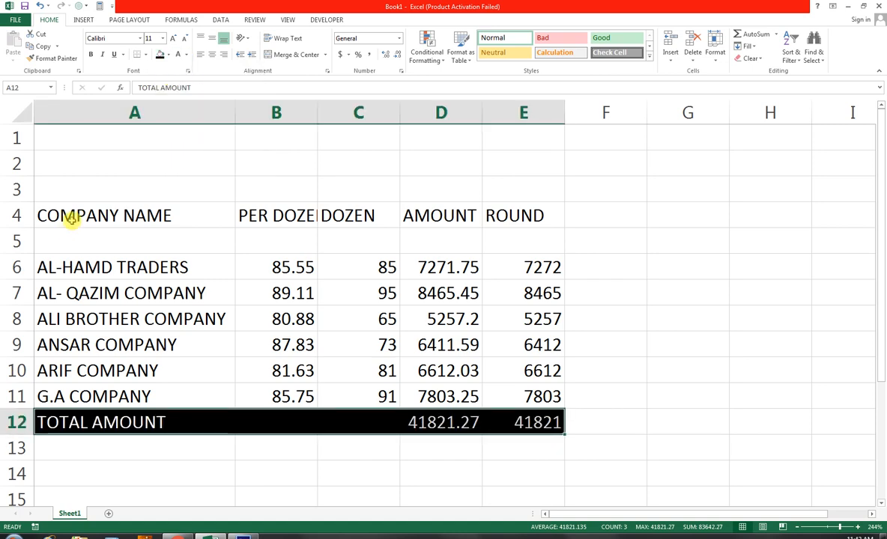
# Step: Apply All Borders to the headings and company rows in A4:E11
pyautogui.moveTo(153, 227); pyautogui.dragTo(512, 401)
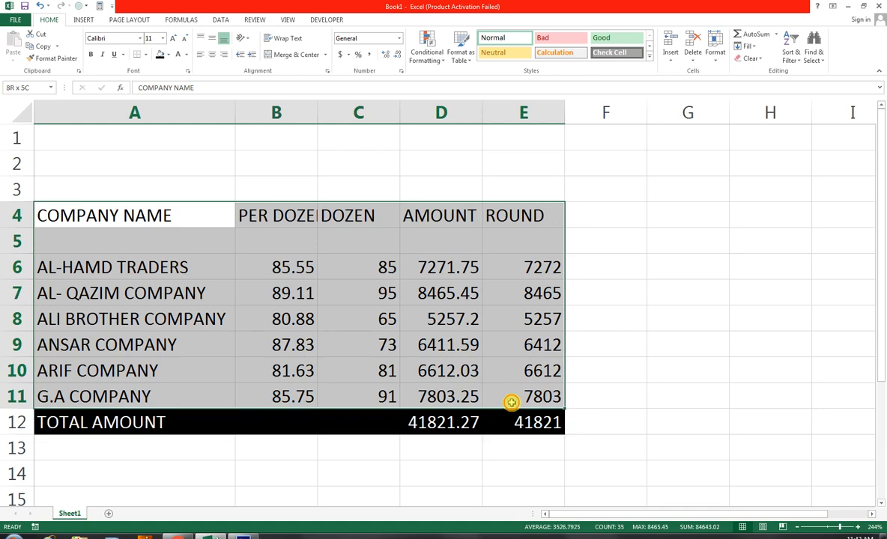
pyautogui.click(144, 55)
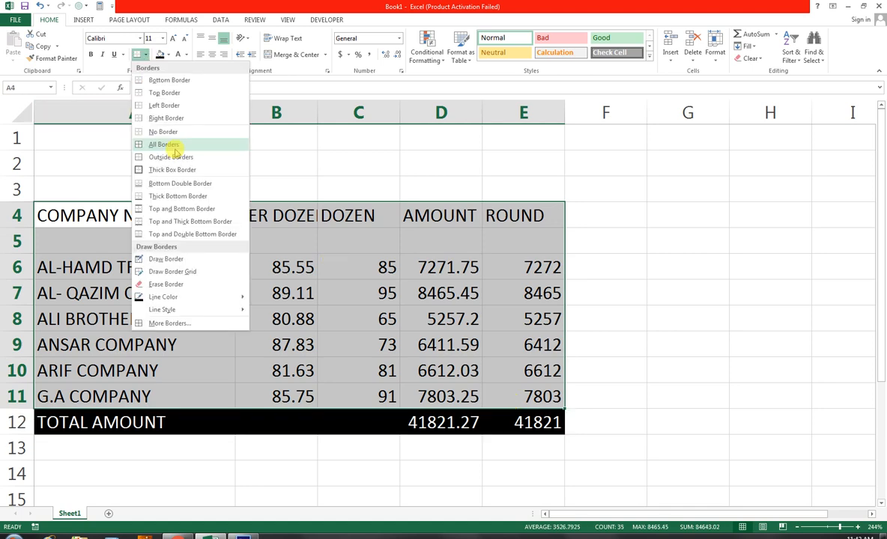
pyautogui.click(171, 146)
# Step: Merge and center A1:E3 above the table and enter the title ROUND FIGURE
pyautogui.moveTo(130, 150); pyautogui.dragTo(524, 188)
pyautogui.click(277, 55)
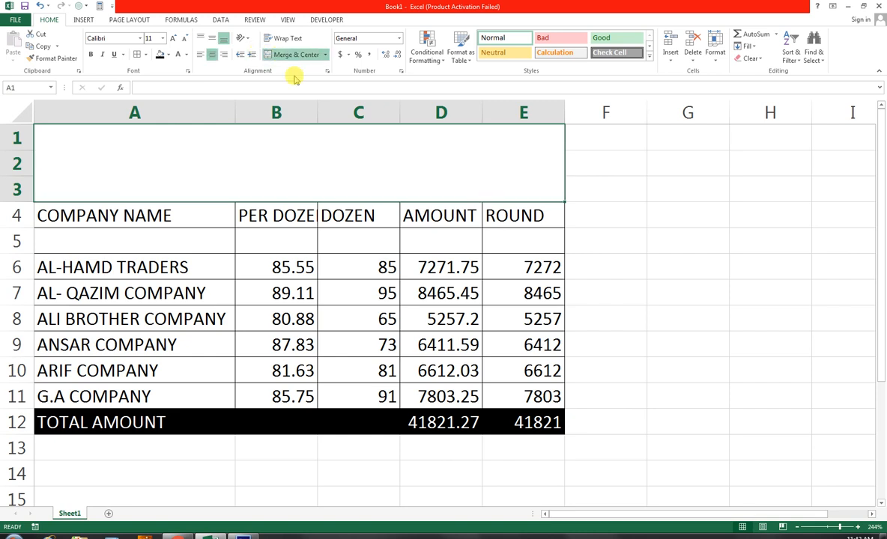
pyautogui.write('ROUND FIGURE')
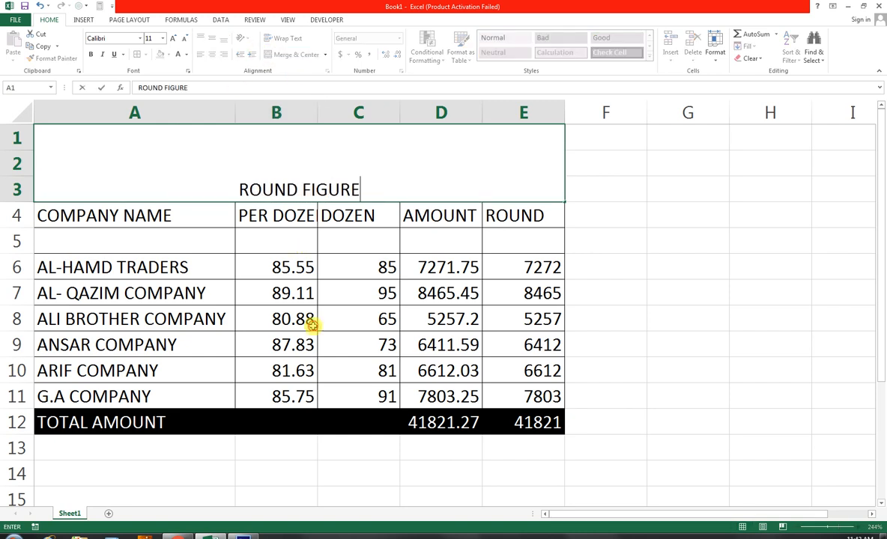
# Step: Middle-align the ROUND FIGURE title, enlarge its font to size 16 and make it bold
pyautogui.click(311, 154)
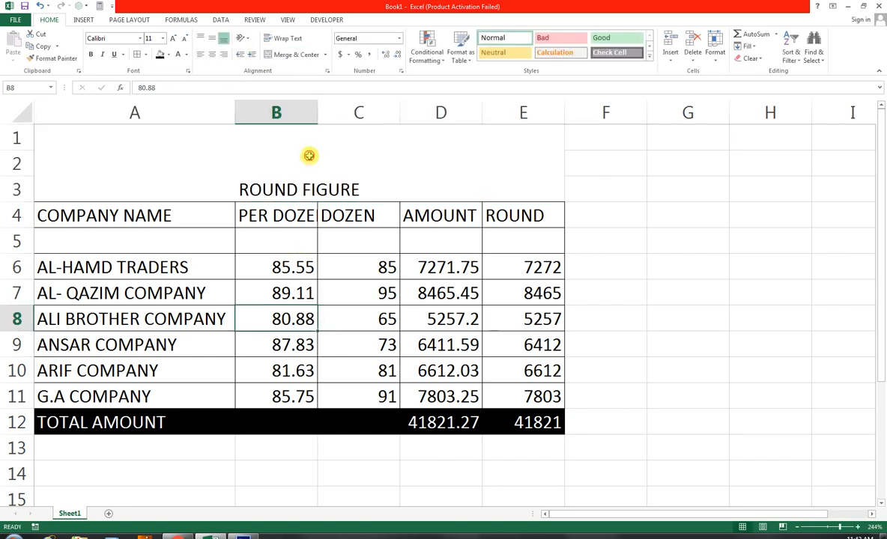
pyautogui.click(212, 38)
pyautogui.click(173, 38)
pyautogui.click(173, 38)
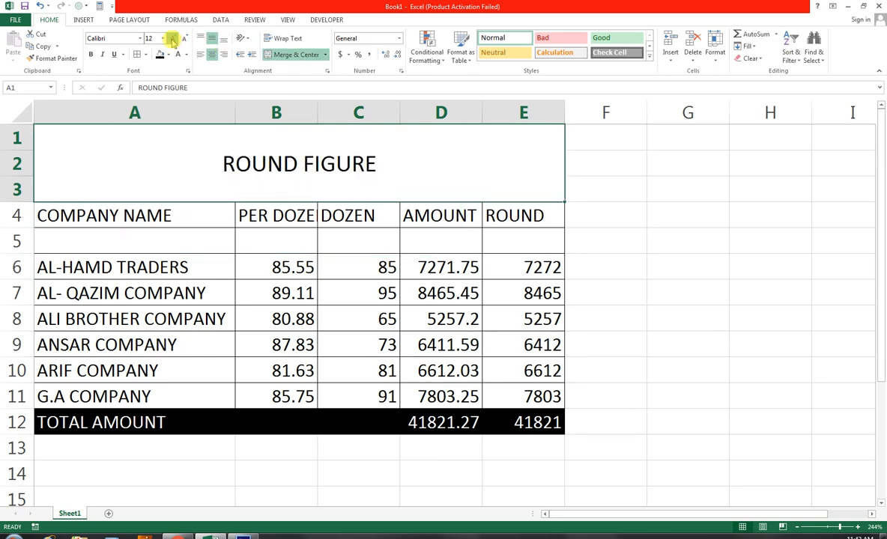
pyautogui.click(173, 38)
pyautogui.click(91, 54)
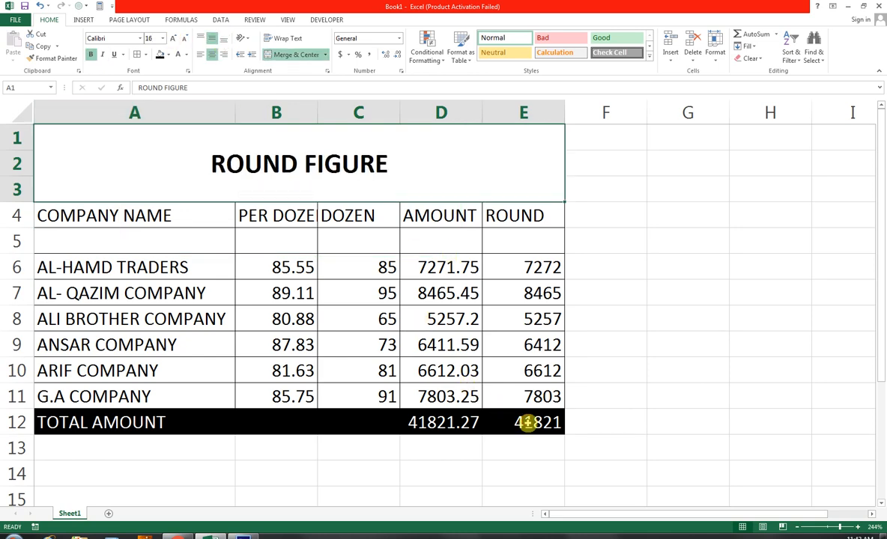
# Step: Zoom the sheet to the table range A1:E12 and auto-fit column B to its PER DOZEN heading
pyautogui.moveTo(526, 421); pyautogui.dragTo(182, 138)
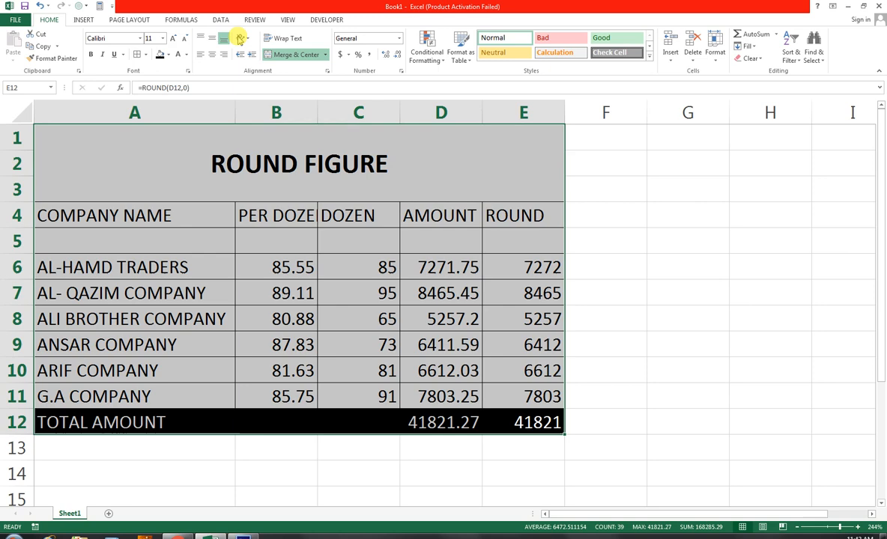
pyautogui.click(288, 19)
pyautogui.click(261, 46)
pyautogui.click(398, 260)
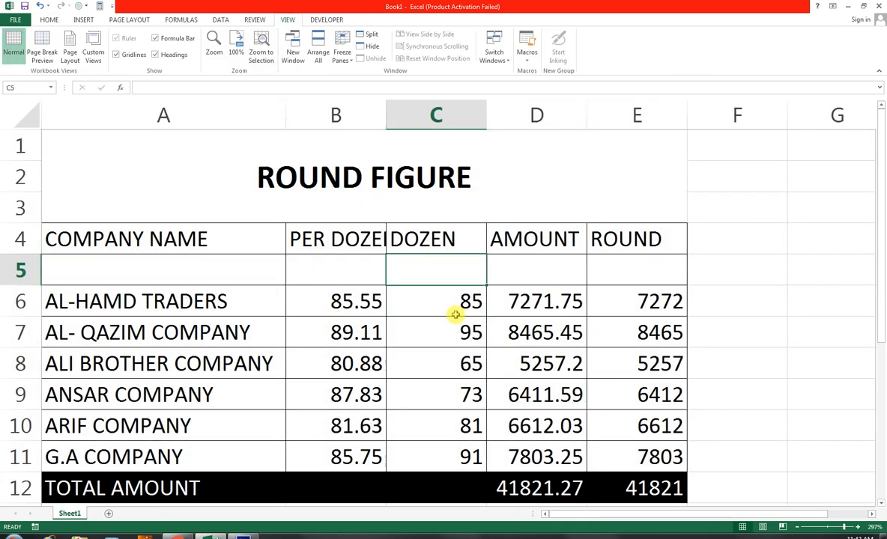
pyautogui.doubleClick(386, 114)
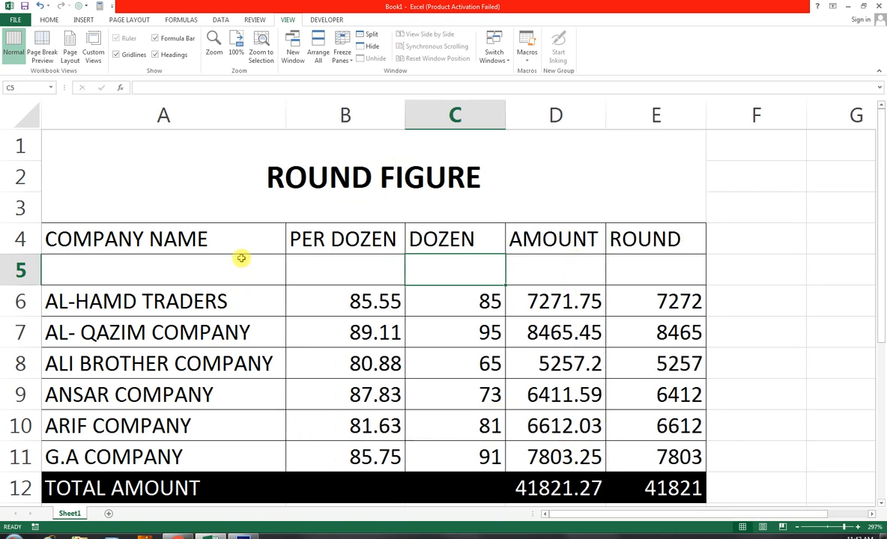
# Step: Switch to the web browser showing the YouTube channel's uploaded videos
pyautogui.click(178, 536)
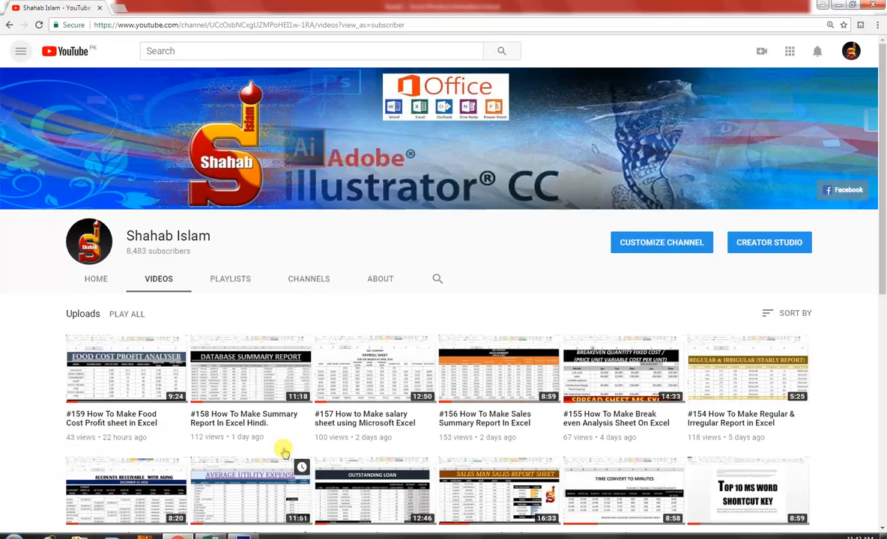